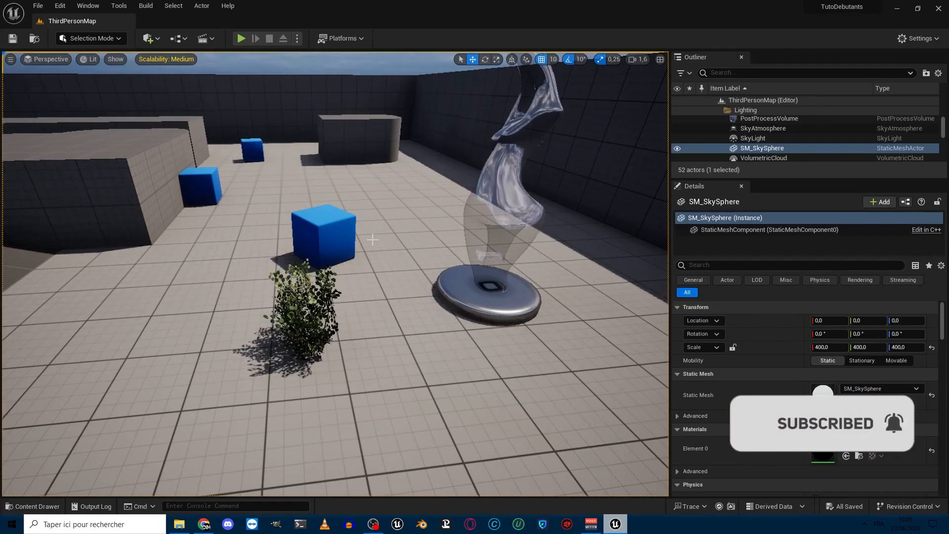
# Look around the level at the blue cubes, the bush and the glass statue
pyautogui.moveTo(372, 240)
pyautogui.mouseDown(button='right')
pyautogui.moveTo(372, 192)
pyautogui.moveTo(310, 251)
pyautogui.moveTo(374, 238)
pyautogui.mouseUp(button='right')
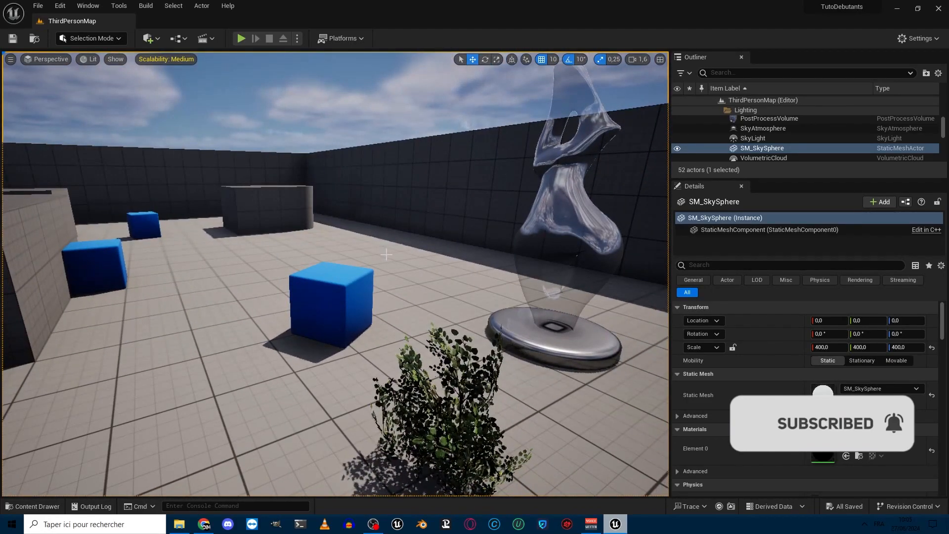
pyautogui.click(339, 313)
pyautogui.moveTo(353, 369); pyautogui.dragTo(336, 391, button='right')
pyautogui.moveTo(356, 351); pyautogui.dragTo(328, 359, button='right')
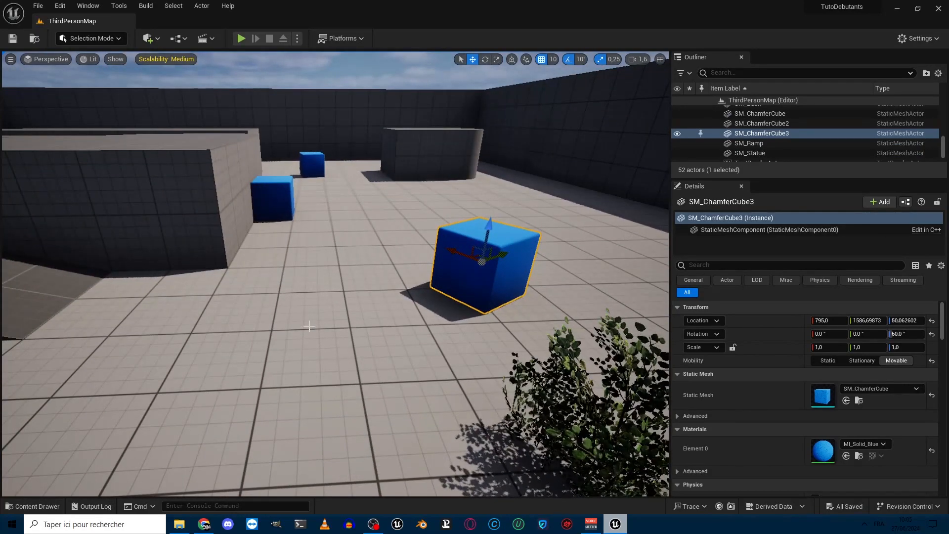
pyautogui.moveTo(310, 316); pyautogui.dragTo(307, 232, button='right')
pyautogui.click(304, 228)
pyautogui.moveTo(270, 277); pyautogui.dragTo(368, 366, button='right')
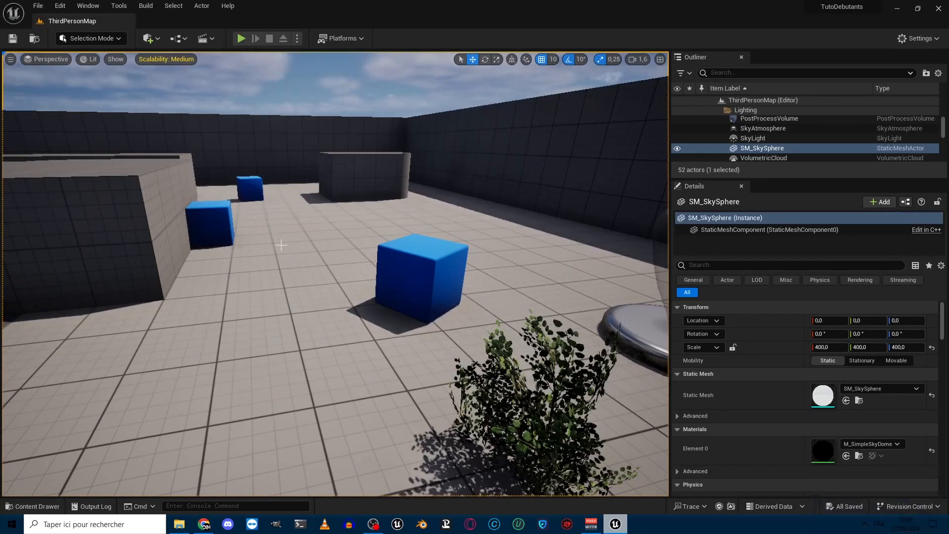
pyautogui.moveTo(140, 448); pyautogui.dragTo(187, 437, button='right')
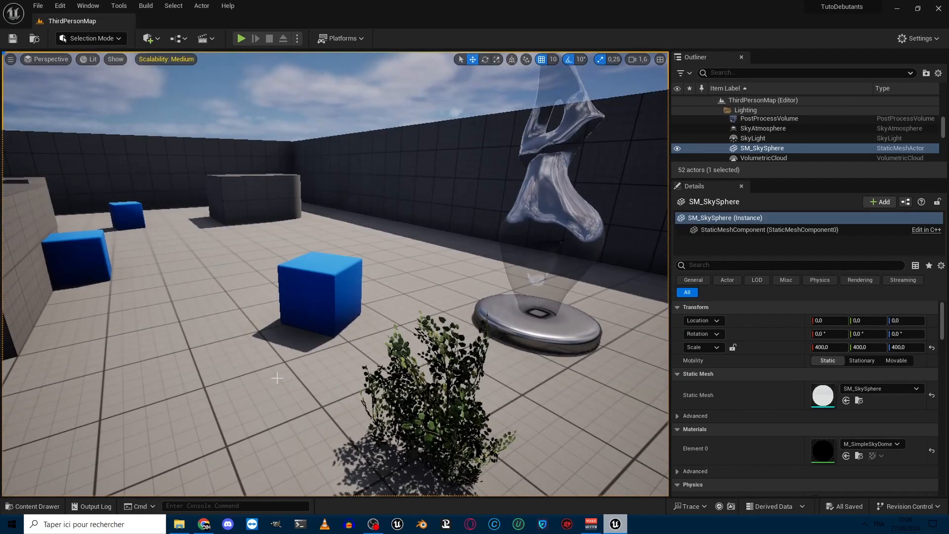
# Select the blue cubes, the grey block and the bush one after another to inspect them as separate meshes
pyautogui.click(338, 265)
pyautogui.click(264, 210)
pyautogui.click(130, 213)
pyautogui.click(95, 241)
pyautogui.click(494, 358)
pyautogui.click(421, 394)
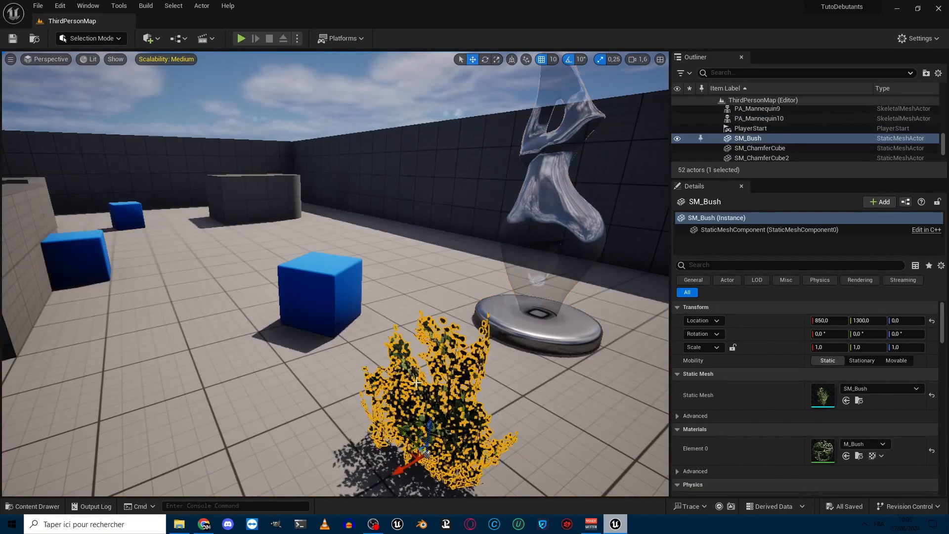
pyautogui.click(322, 281)
# Inspect the grey block near the far wall and select the blue cube beside the large platform
pyautogui.moveTo(294, 351); pyautogui.dragTo(274, 348, button='right')
pyautogui.click(327, 101)
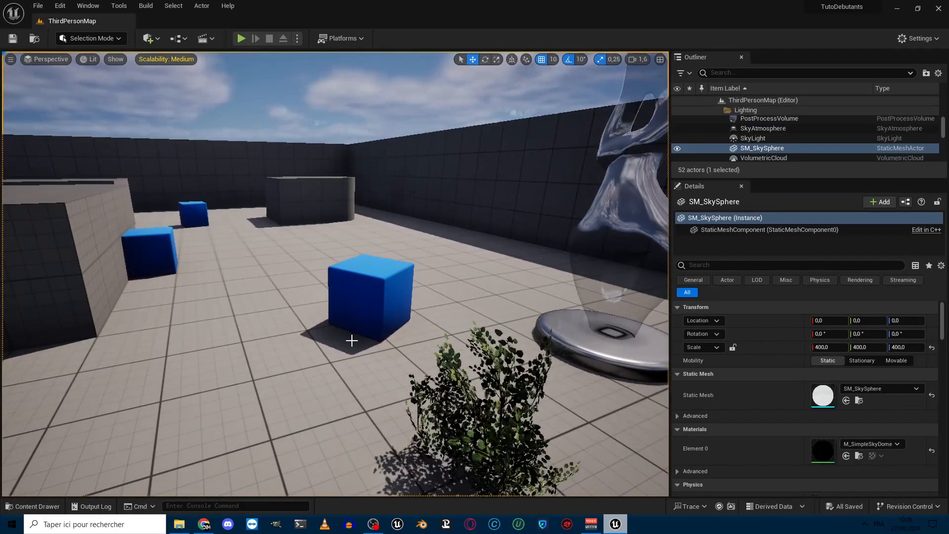
pyautogui.moveTo(328, 329)
pyautogui.mouseDown(button='right')
pyautogui.moveTo(242, 329)
pyautogui.moveTo(259, 324)
pyautogui.mouseUp(button='right')
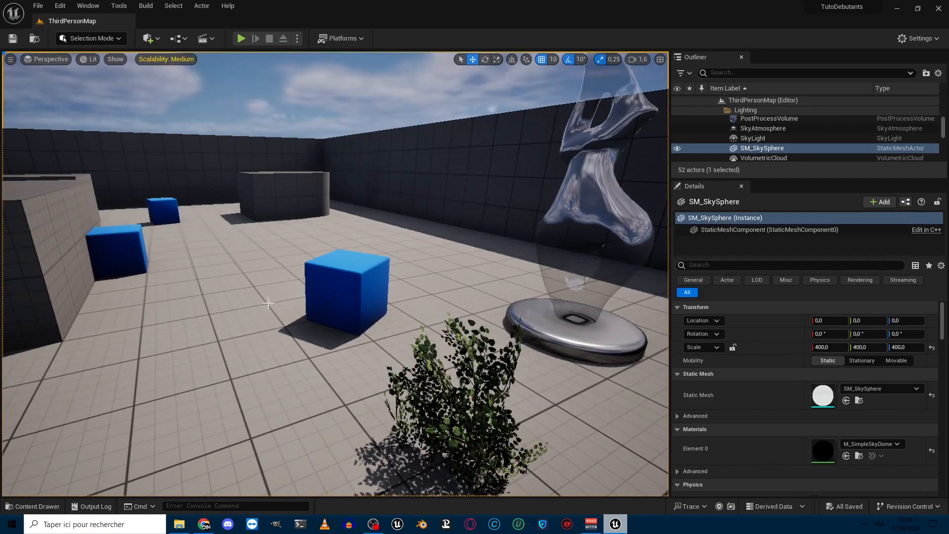
pyautogui.click(269, 192)
pyautogui.click(133, 244)
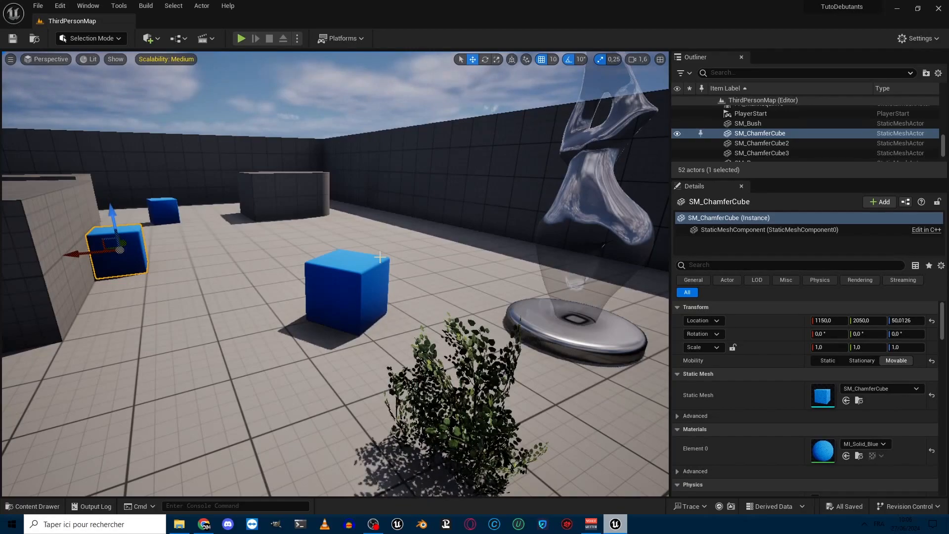
# Examine the glass statue in the level up close and from top to base
pyautogui.moveTo(380, 257); pyautogui.dragTo(386, 249, button='right')
pyautogui.press('s')
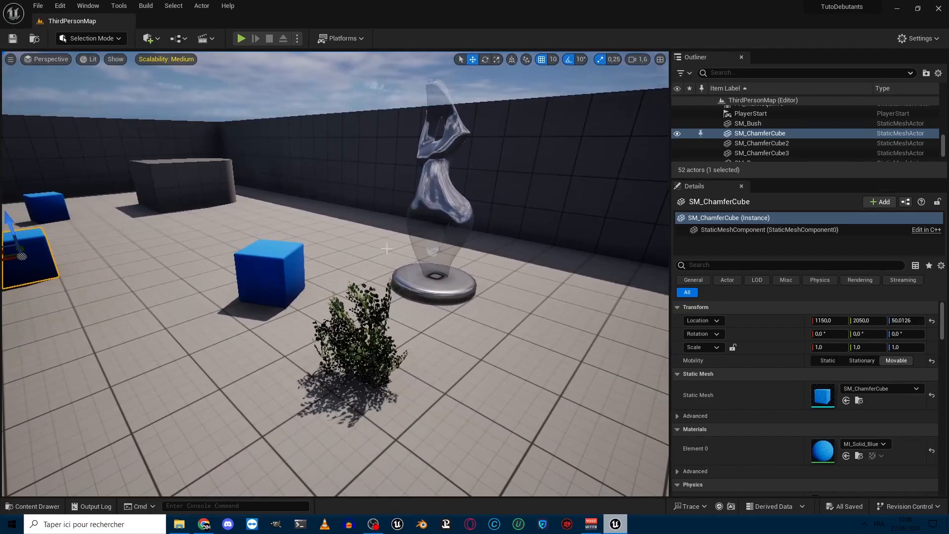
pyautogui.moveTo(391, 245); pyautogui.dragTo(426, 163, button='right')
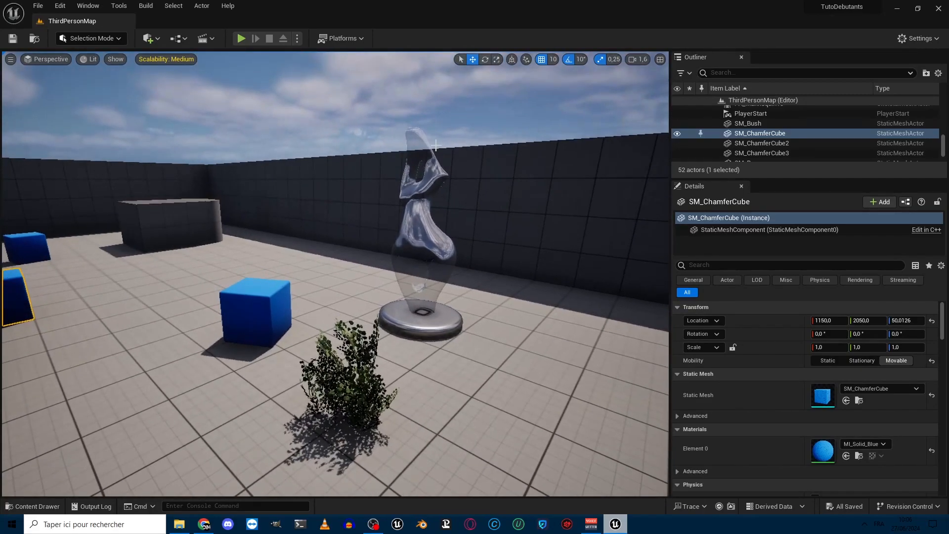
pyautogui.click(438, 121)
pyautogui.moveTo(439, 121); pyautogui.dragTo(395, 316, button='right')
pyautogui.moveTo(403, 212); pyautogui.dragTo(421, 127, button='right')
pyautogui.press('w')
pyautogui.press('w')
pyautogui.press('s')
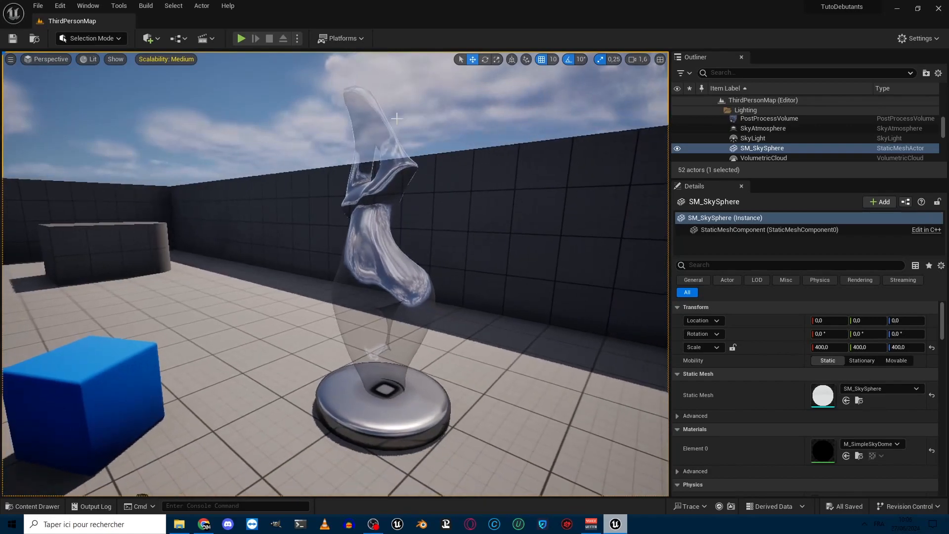
# Select the glass statue SM_Statue in the level and open its mesh for editing
pyautogui.click(376, 276)
pyautogui.press('f')
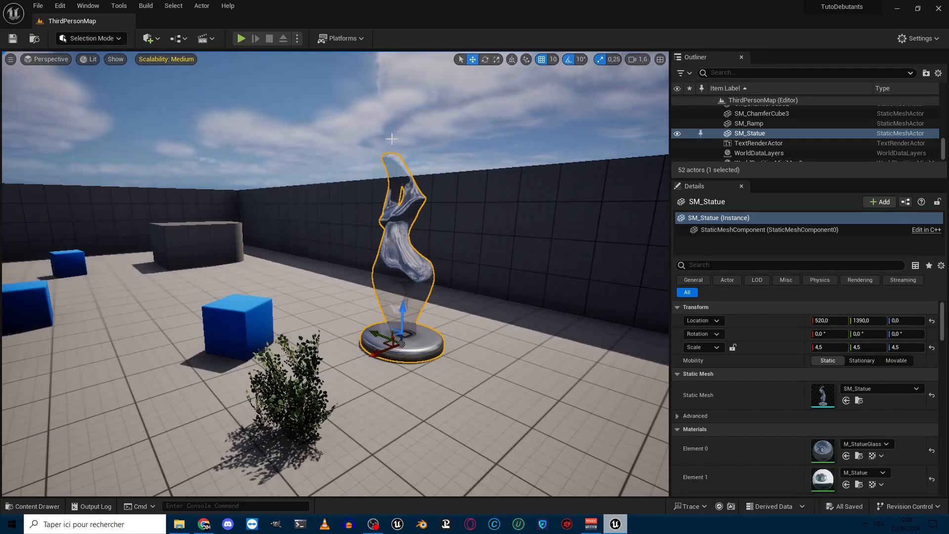
pyautogui.click(324, 194)
pyautogui.scroll(5, 391, 253)
pyautogui.rightClick(391, 253)
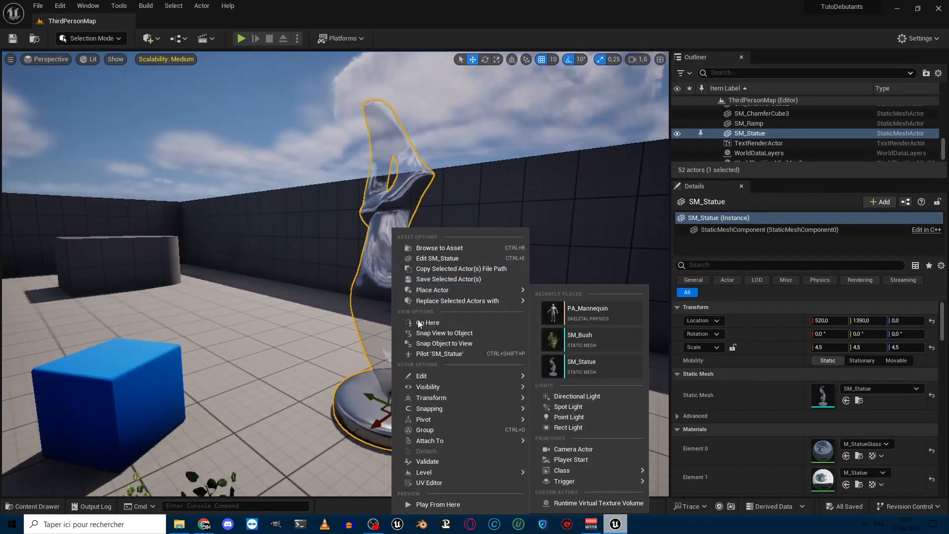
pyautogui.click(438, 254)
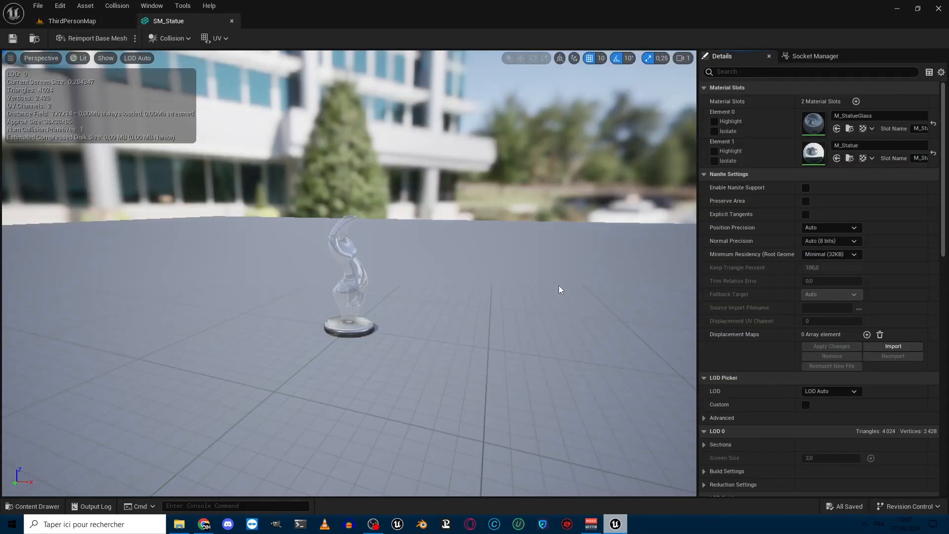
# Display the statue mesh in Wireframe view mode
pyautogui.press('w')
pyautogui.moveTo(360, 310); pyautogui.dragTo(338, 305, button='right')
pyautogui.scroll(-1, 338, 304)
pyautogui.press('s')
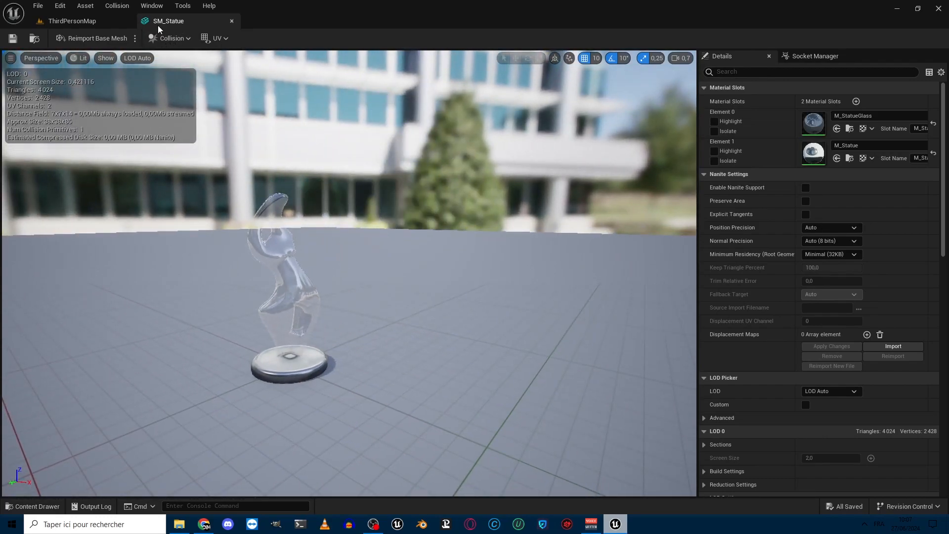
pyautogui.click(105, 58)
pyautogui.click(79, 58)
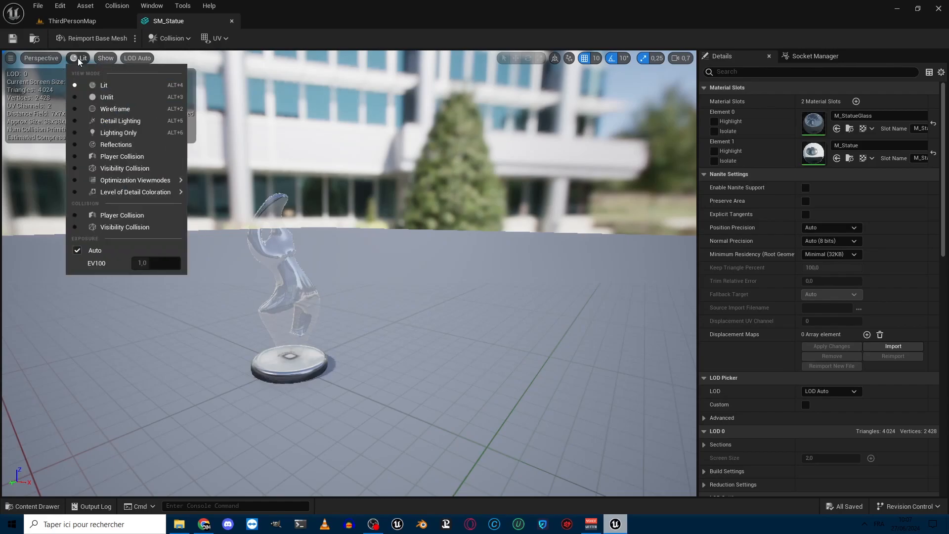
pyautogui.click(98, 109)
pyautogui.scroll(5, 350, 272)
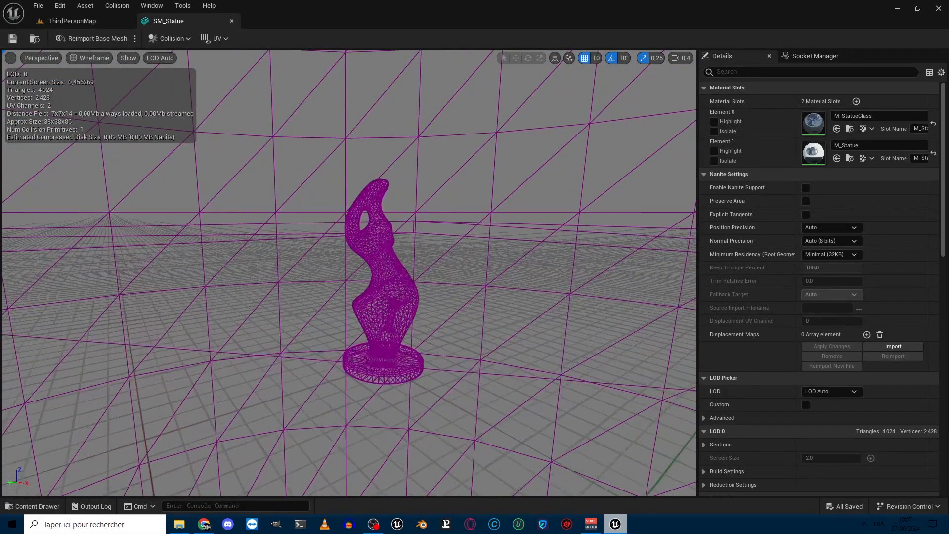
# Examine the wireframe triangles around the statue's narrow waist at close range
pyautogui.scroll(-2, 350, 272)
pyautogui.moveTo(349, 271)
pyautogui.mouseDown(button='right')
pyautogui.moveTo(296, 272)
pyautogui.moveTo(356, 279)
pyautogui.moveTo(309, 279)
pyautogui.moveTo(336, 279)
pyautogui.mouseUp(button='right')
pyautogui.press('w')
pyautogui.press('s')
pyautogui.scroll(-1, 350, 272)
pyautogui.press('w')
pyautogui.moveTo(430, 312); pyautogui.dragTo(455, 314, button='right')
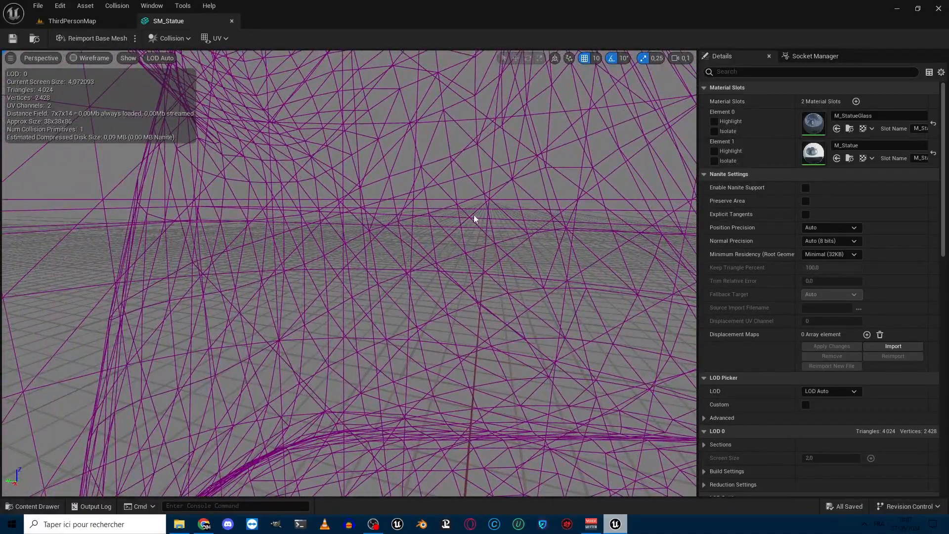
pyautogui.moveTo(401, 210); pyautogui.dragTo(446, 231, button='right')
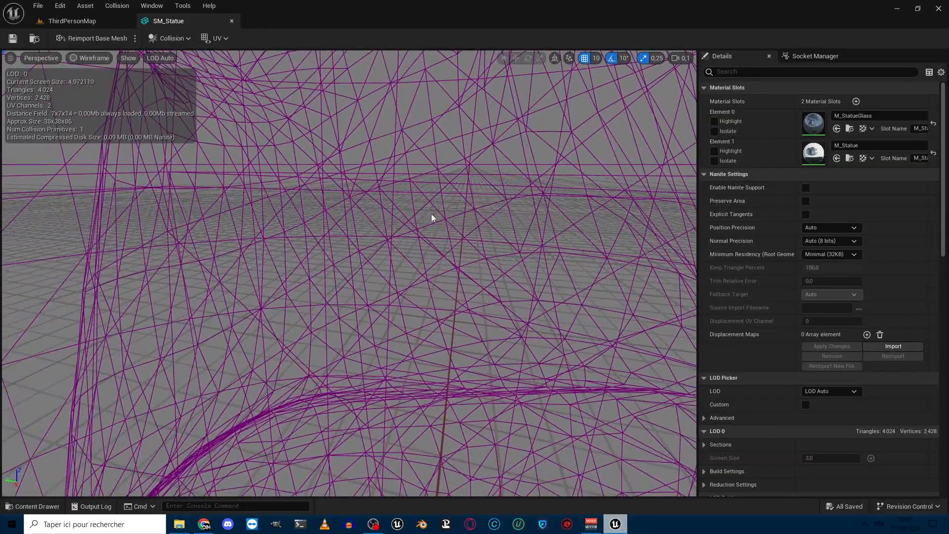
pyautogui.press('s')
pyautogui.moveTo(402, 185); pyautogui.dragTo(408, 193, button='right')
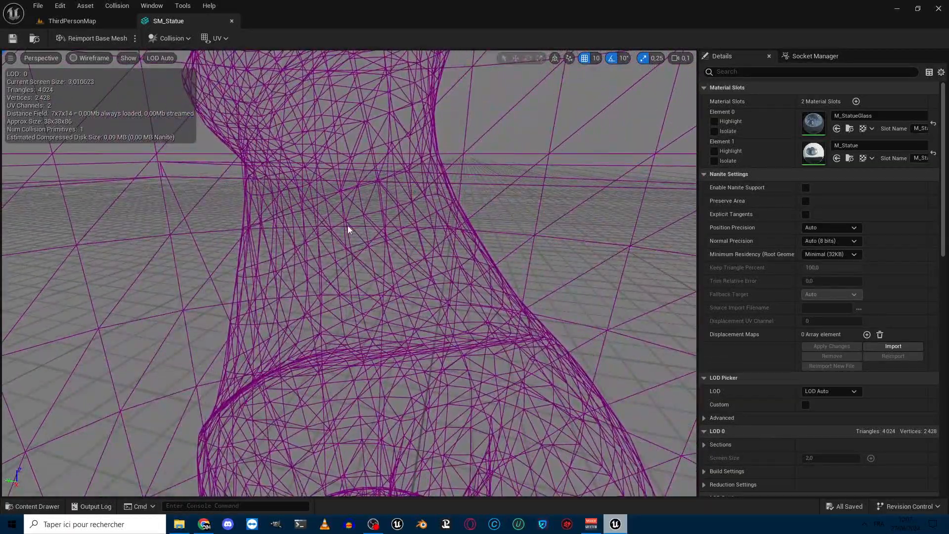
# Inspect how individual vertices and edges connect into triangles on the statue's middle section
pyautogui.moveTo(341, 256); pyautogui.dragTo(449, 247, button='right')
pyautogui.press('w')
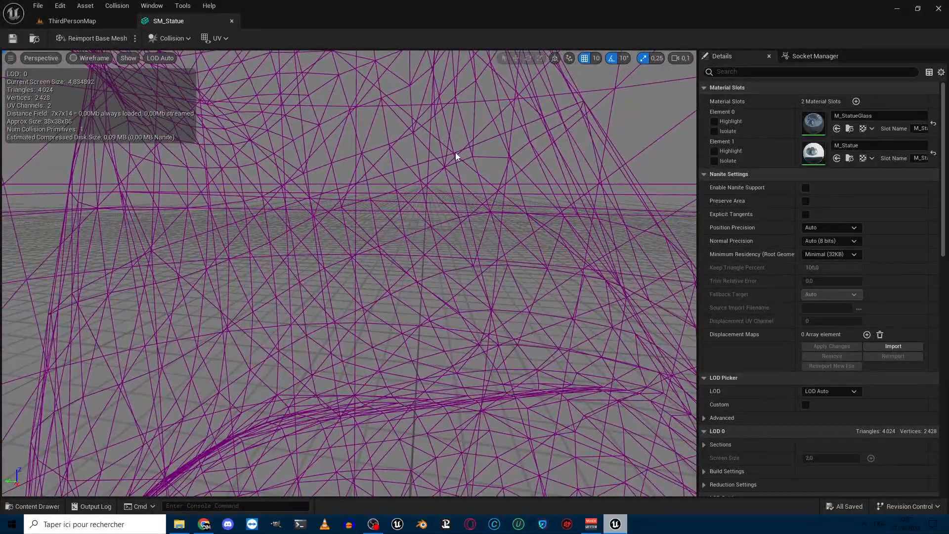
pyautogui.press('s')
pyautogui.moveTo(367, 401); pyautogui.dragTo(479, 369, button='right')
pyautogui.press('w')
pyautogui.press('w')
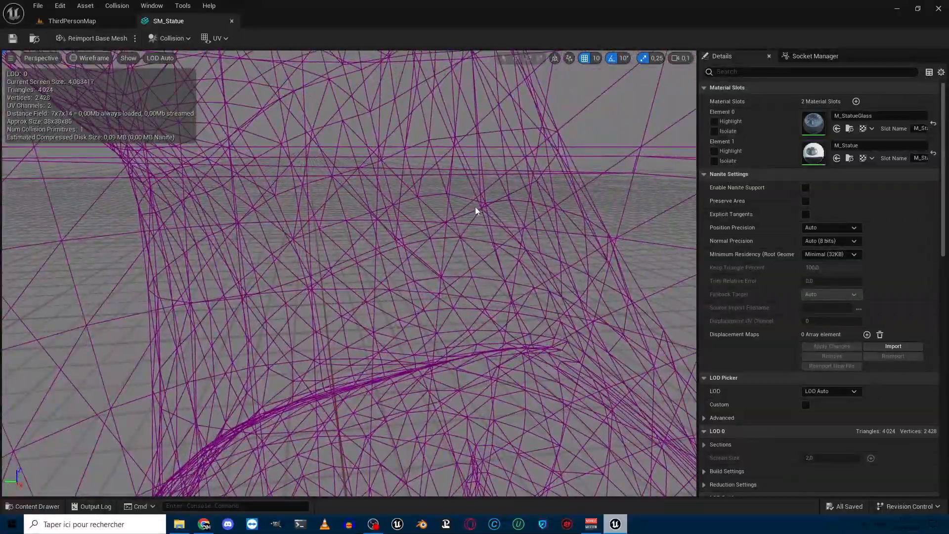
pyautogui.moveTo(428, 261); pyautogui.dragTo(449, 263, button='right')
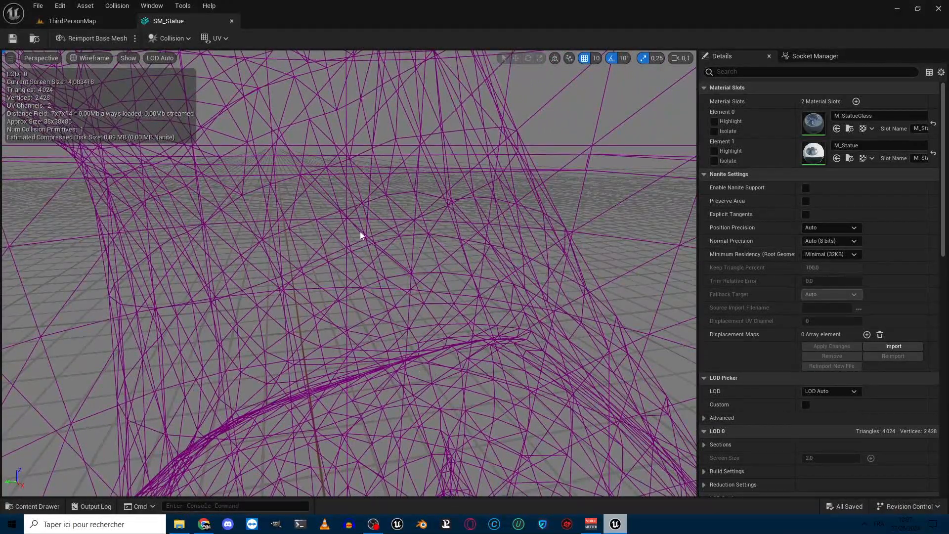
pyautogui.moveTo(373, 232); pyautogui.dragTo(380, 220, button='right')
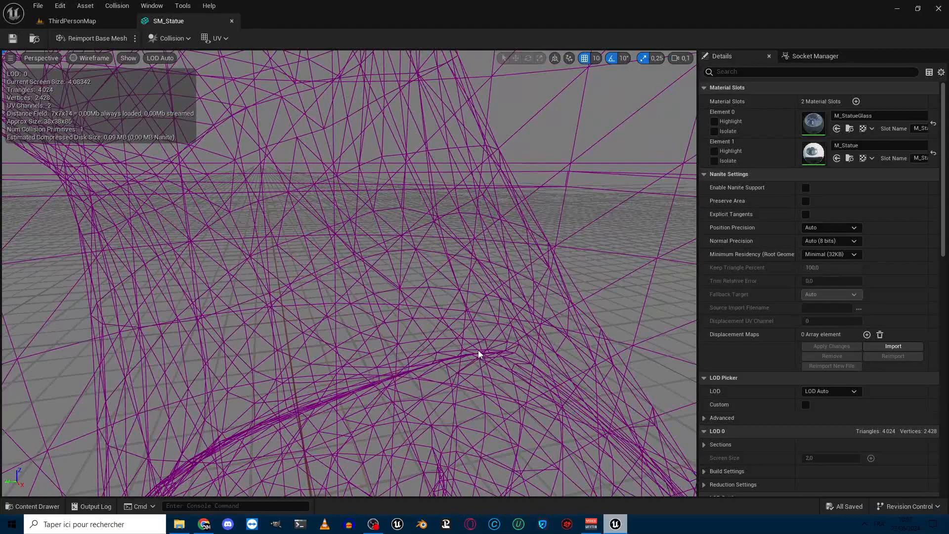
# Highlight a single edge of the wireframe on the statue's middle section
pyautogui.click(405, 234)
pyautogui.click(447, 257)
pyautogui.click(411, 231)
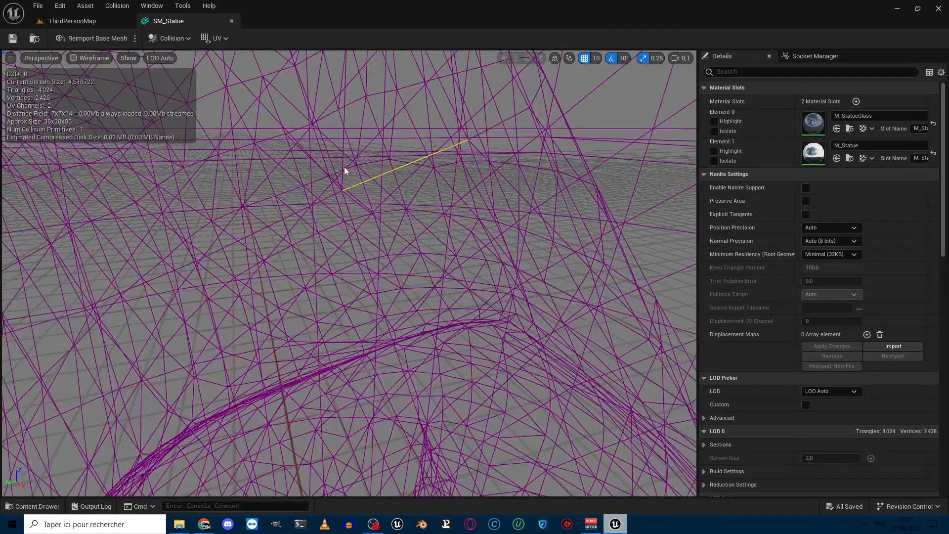
pyautogui.moveTo(378, 194); pyautogui.dragTo(384, 186, button='right')
pyautogui.click(378, 194)
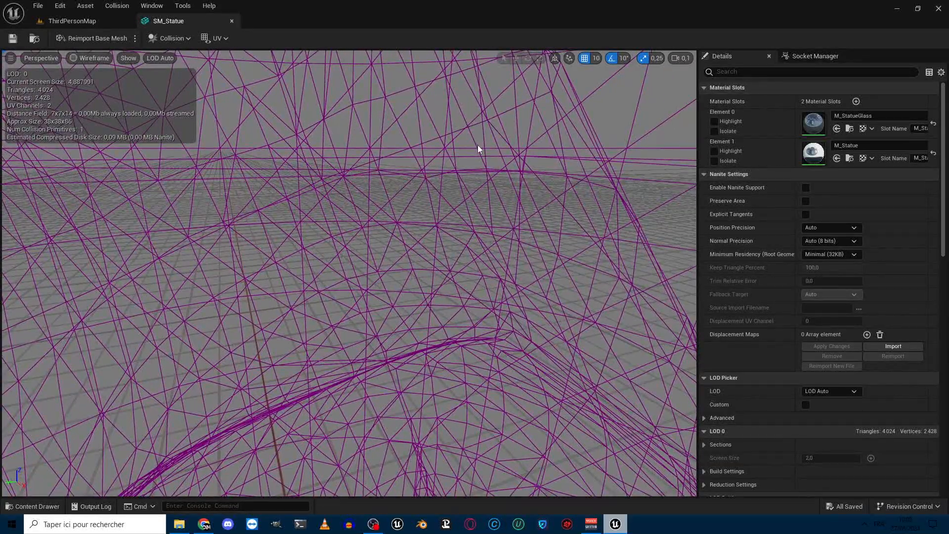
pyautogui.moveTo(357, 193); pyautogui.dragTo(351, 189, button='right')
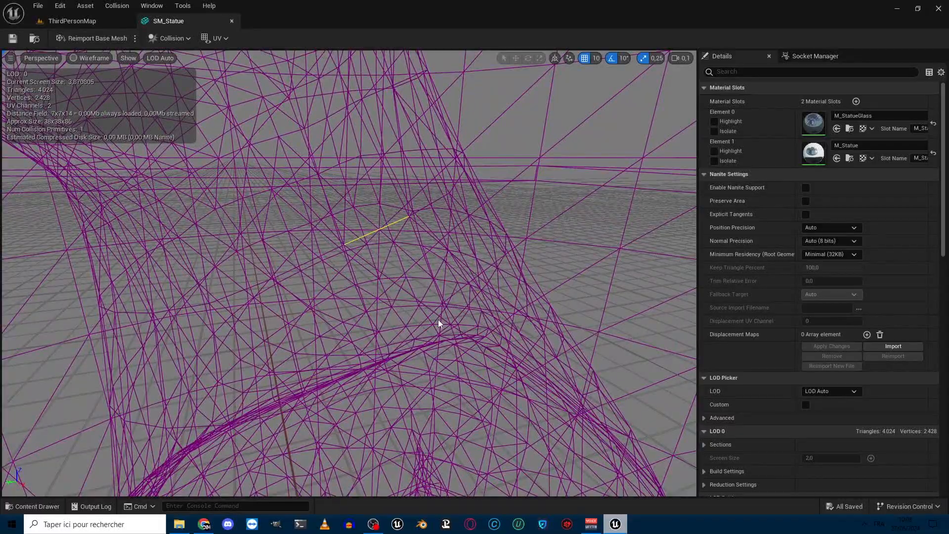
# Examine the overall wireframe of the statue from its upper loop down to the round base
pyautogui.moveTo(367, 245); pyautogui.dragTo(384, 300, button='right')
pyautogui.moveTo(468, 337); pyautogui.dragTo(431, 248, button='right')
pyautogui.scroll(3, 409, 245)
pyautogui.press('s')
pyautogui.press('w')
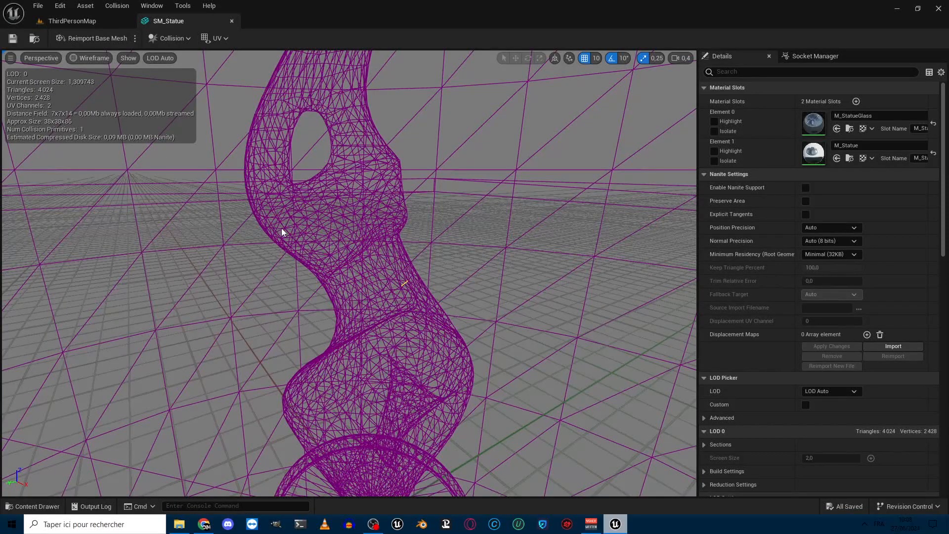
pyautogui.press('s')
pyautogui.press('w')
pyautogui.press('d')
pyautogui.moveTo(275, 226); pyautogui.dragTo(257, 208, button='right')
pyautogui.press('w')
pyautogui.moveTo(398, 215)
pyautogui.mouseDown(button='right')
pyautogui.moveTo(390, 221)
pyautogui.moveTo(398, 216)
pyautogui.mouseUp(button='right')
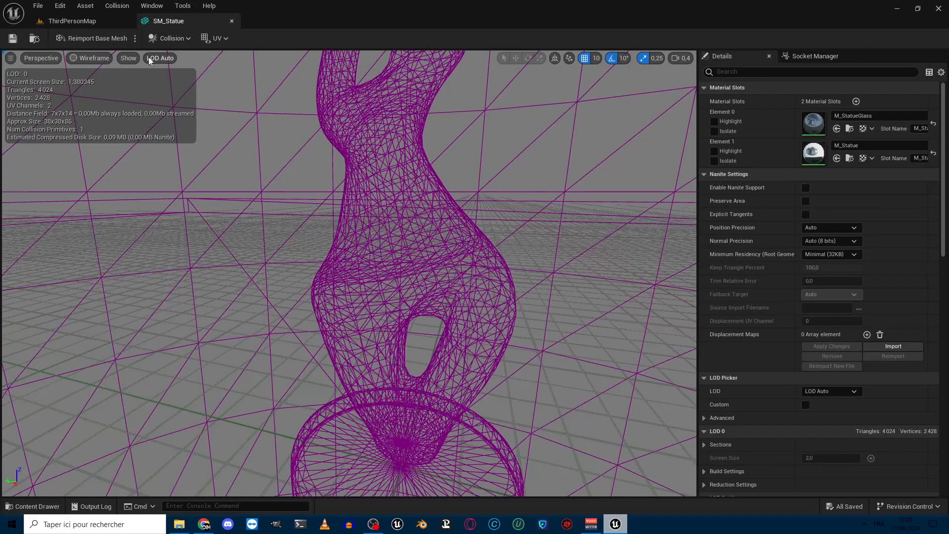
pyautogui.moveTo(389, 227); pyautogui.dragTo(443, 208)
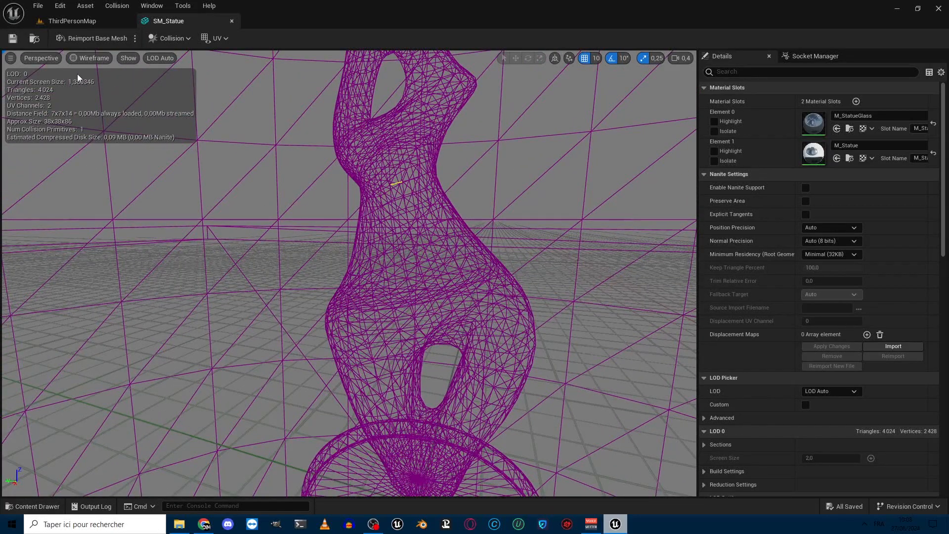
# Display the statue mesh in Unlit view mode and look it over from several angles
pyautogui.click(84, 60)
pyautogui.click(105, 97)
pyautogui.moveTo(375, 184); pyautogui.dragTo(415, 218)
pyautogui.moveTo(415, 215); pyautogui.dragTo(430, 279, button='right')
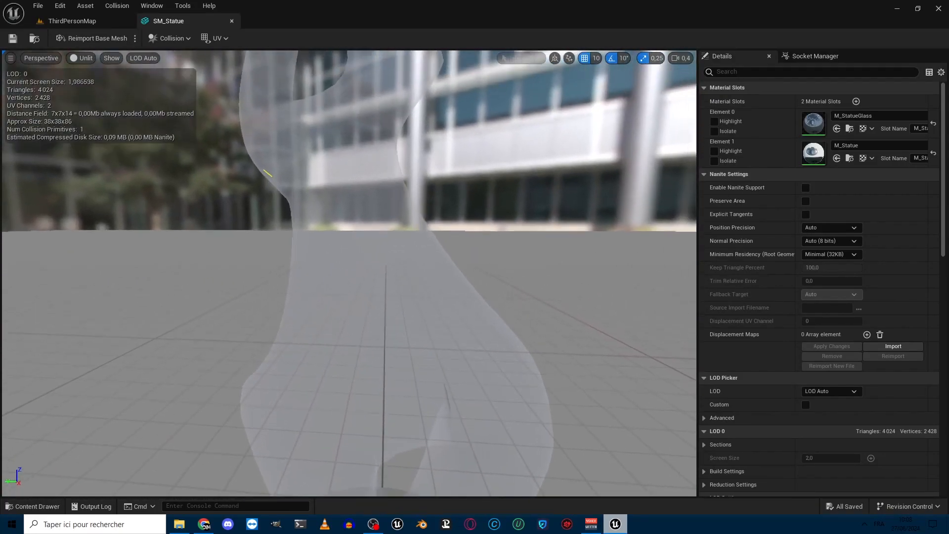
pyautogui.moveTo(430, 279); pyautogui.dragTo(395, 271)
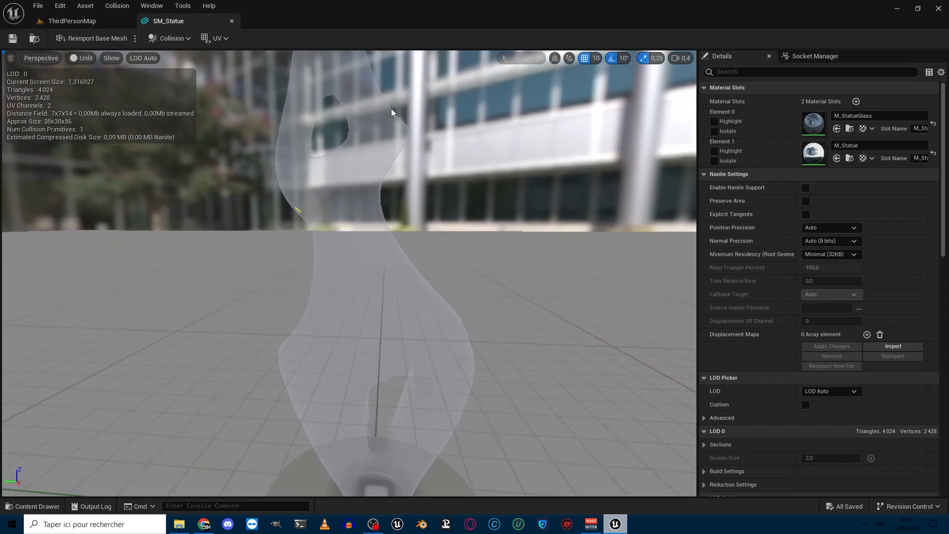
# Compare the statue mesh in Lit and Unlit view modes, finishing in Lit
pyautogui.click(71, 58)
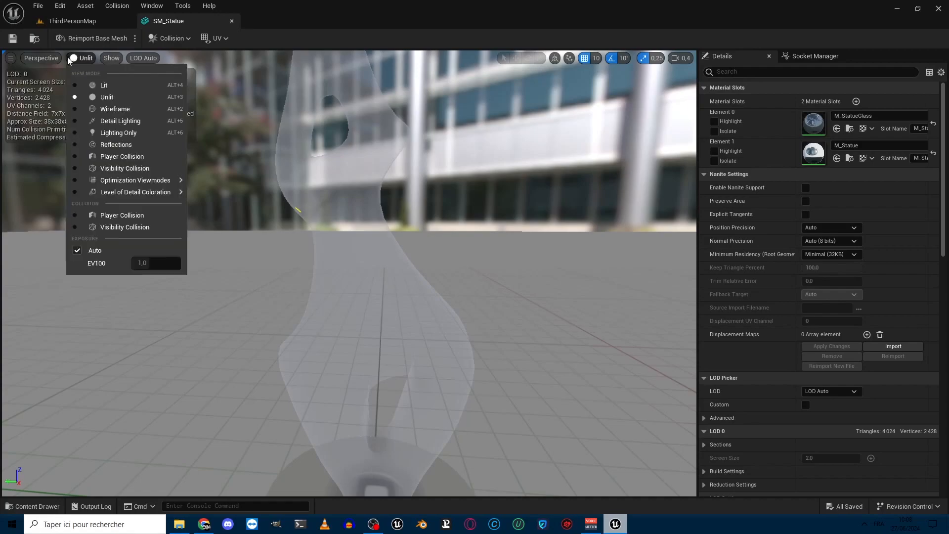
pyautogui.click(91, 84)
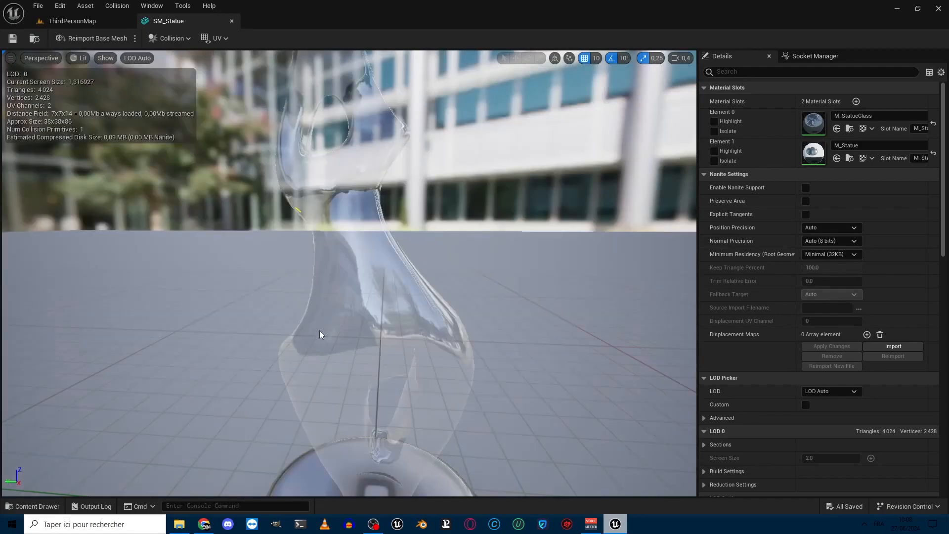
pyautogui.click(73, 58)
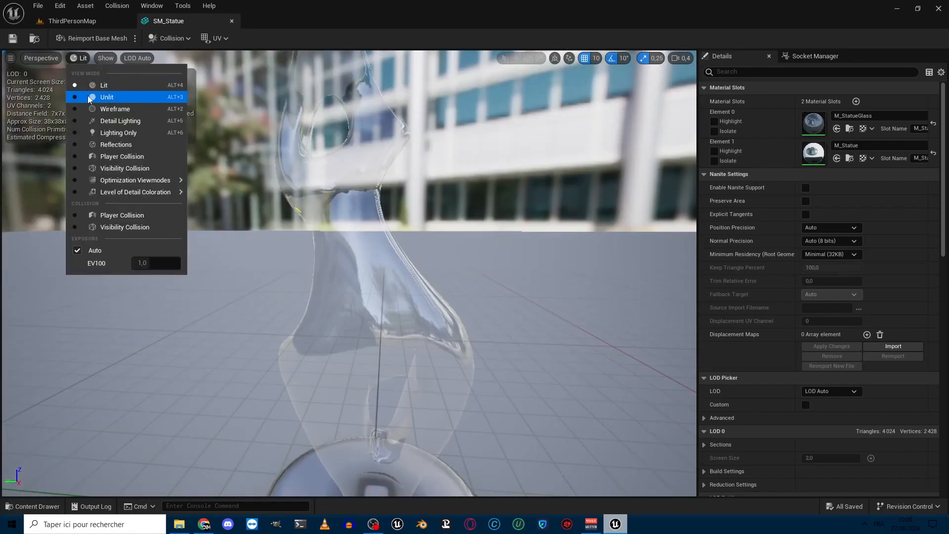
pyautogui.click(87, 96)
pyautogui.click(87, 58)
pyautogui.click(105, 84)
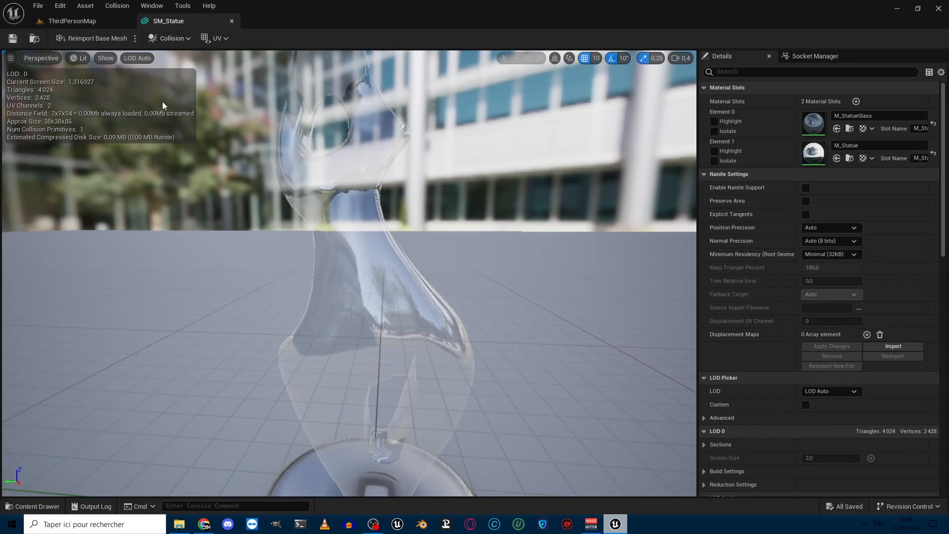
# Return to the ThirdPersonMap level, select the statue and raise it to a Z location of 100
pyautogui.click(78, 22)
pyautogui.moveTo(349, 224); pyautogui.dragTo(385, 238, button='right')
pyautogui.click(349, 217)
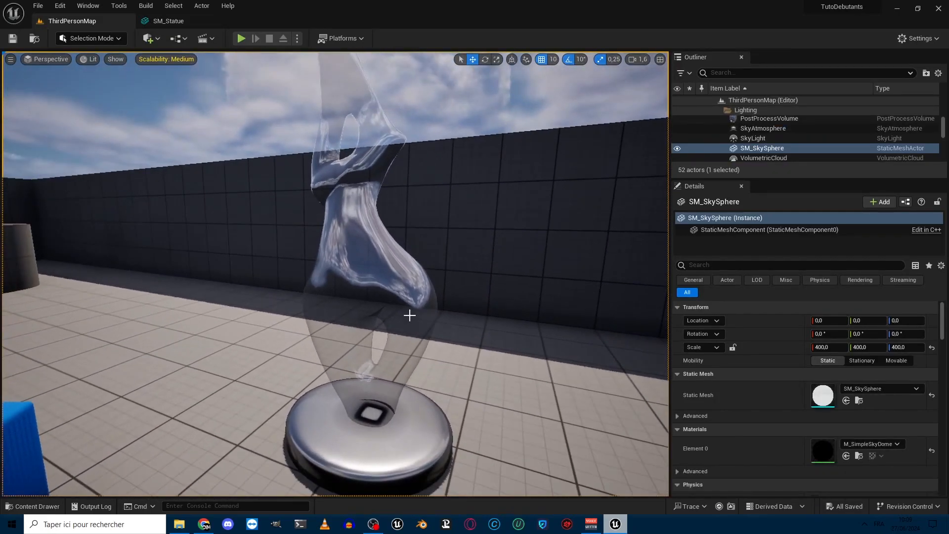
pyautogui.moveTo(361, 268); pyautogui.dragTo(342, 283, button='right')
pyautogui.click(352, 282)
pyautogui.moveTo(285, 266); pyautogui.dragTo(281, 277, button='right')
pyautogui.moveTo(323, 252); pyautogui.dragTo(320, 228, button='right')
pyautogui.press('s')
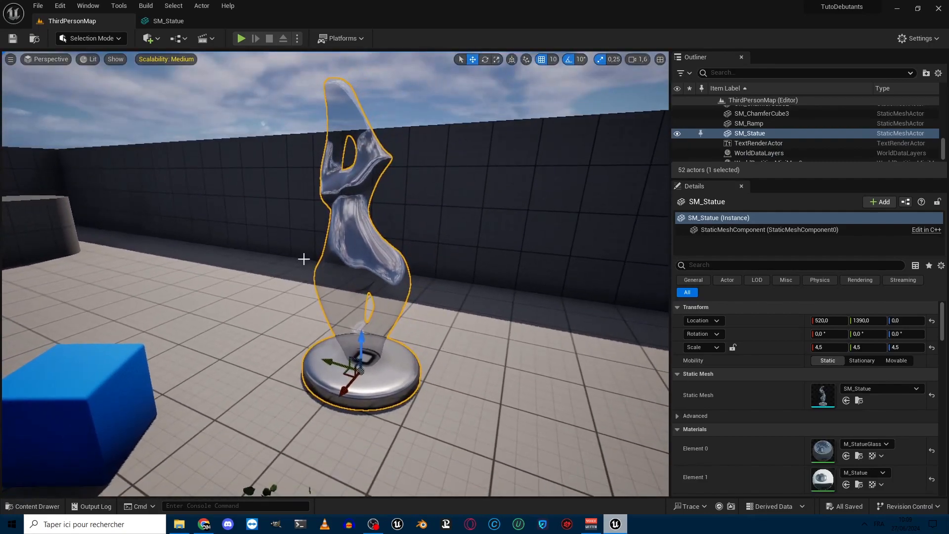
pyautogui.moveTo(361, 346); pyautogui.dragTo(363, 277)
# Lift the blue cube nearest the statue, rotate it to about 320° around Z, and snap it back to the floor
pyautogui.press('e')
pyautogui.click(91, 372)
pyautogui.press('f')
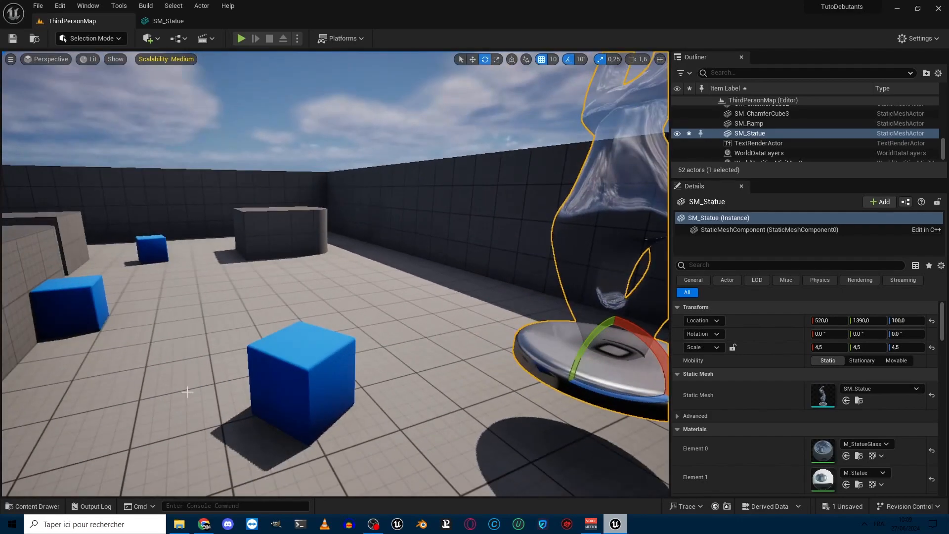
pyautogui.press('w')
pyautogui.moveTo(304, 391); pyautogui.dragTo(343, 362)
pyautogui.press('e')
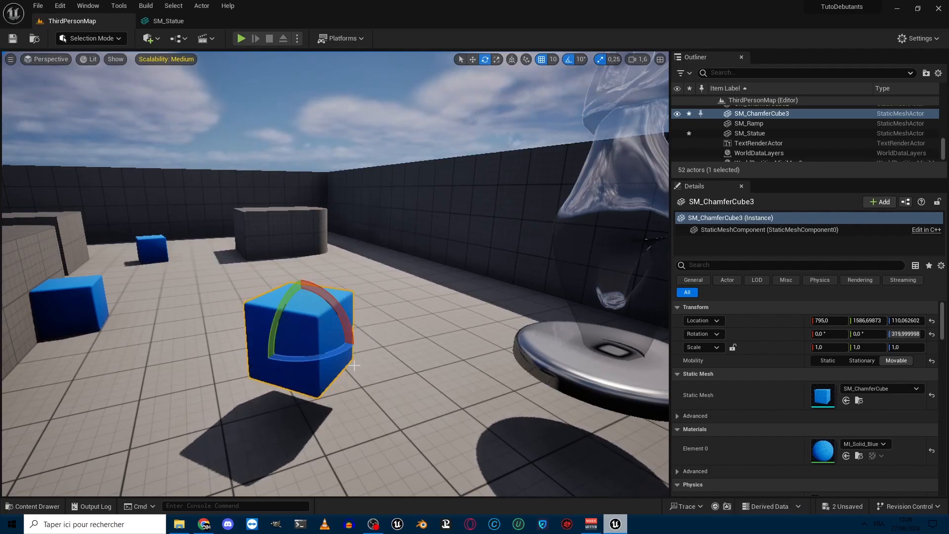
pyautogui.press('End')
# Select the raised statue and snap it down onto the floor
pyautogui.moveTo(343, 297); pyautogui.dragTo(427, 297, button='right')
pyautogui.click(323, 206)
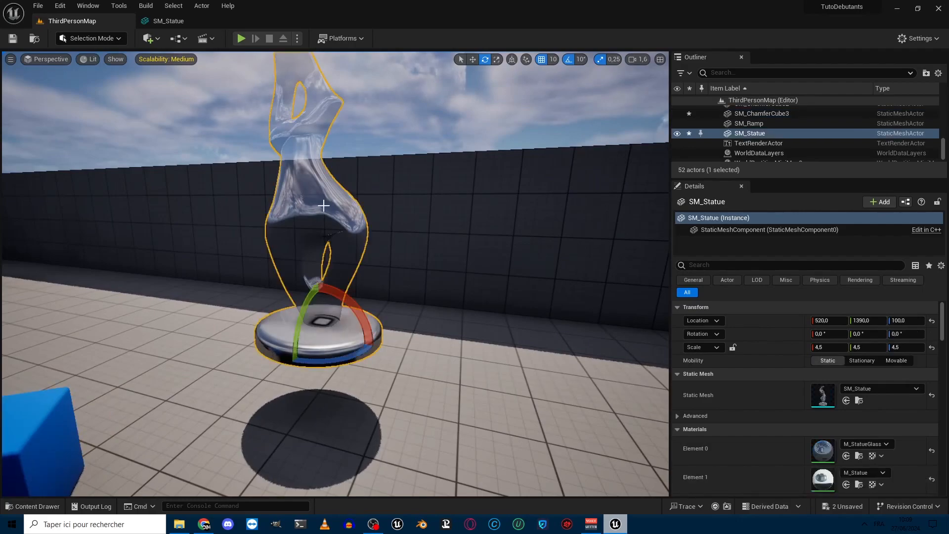
pyautogui.press('End')
pyautogui.moveTo(308, 253); pyautogui.dragTo(271, 256, button='right')
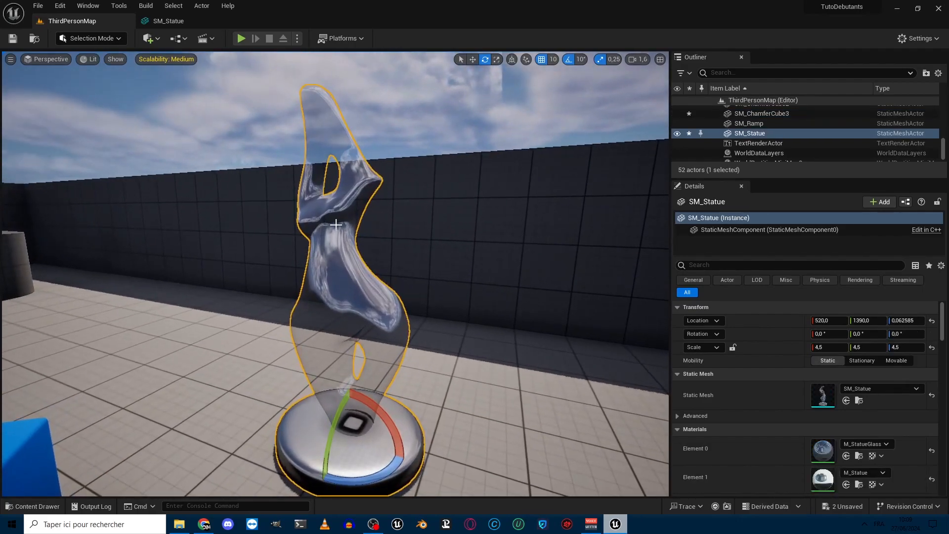
# Try stretching the statue to a scale of 6.25 on Y and 6.75 on Z, and undo both scalings
pyautogui.moveTo(337, 226); pyautogui.dragTo(316, 267, button='right')
pyautogui.press('space')
pyautogui.press('space')
pyautogui.press('space')
pyautogui.press('space')
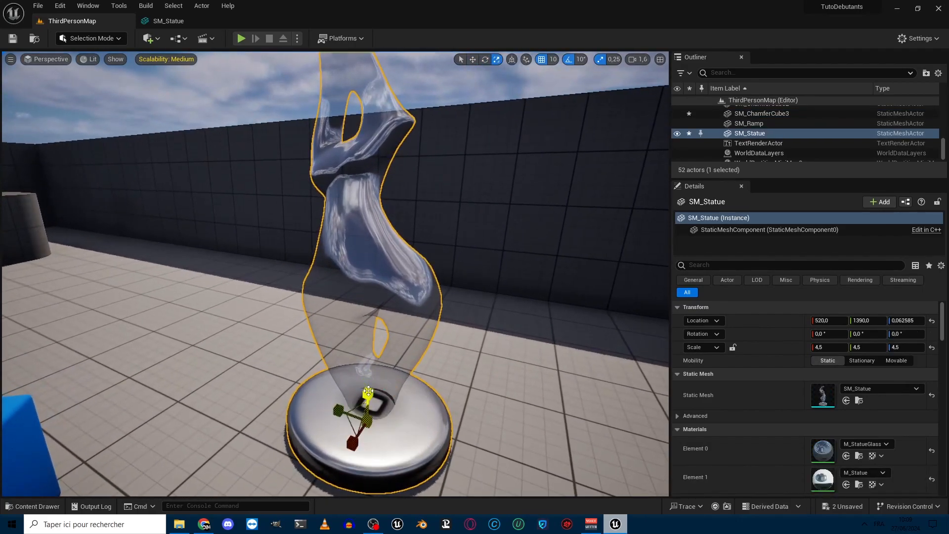
pyautogui.moveTo(337, 411); pyautogui.dragTo(307, 423)
pyautogui.moveTo(364, 398); pyautogui.dragTo(366, 400)
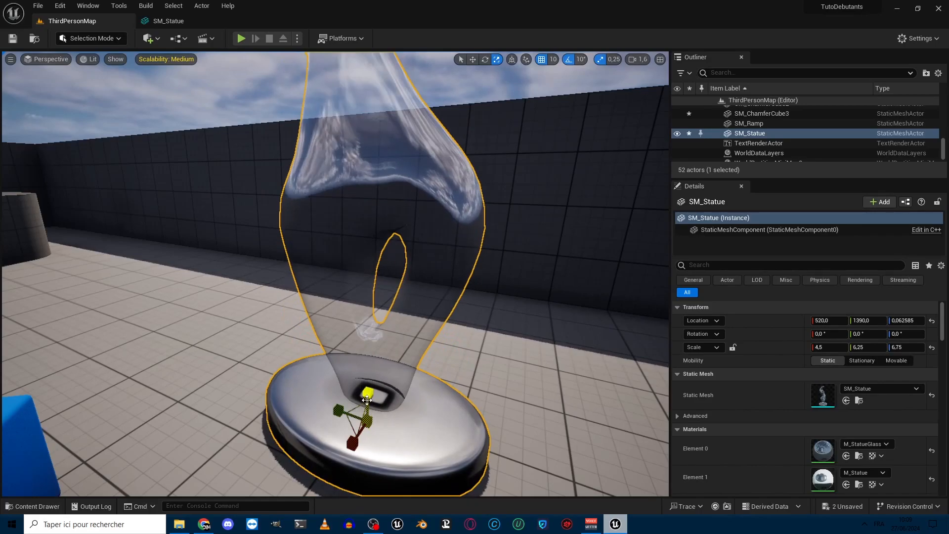
pyautogui.hotkey('ctrl', 'z')
pyautogui.hotkey('ctrl', 'z')
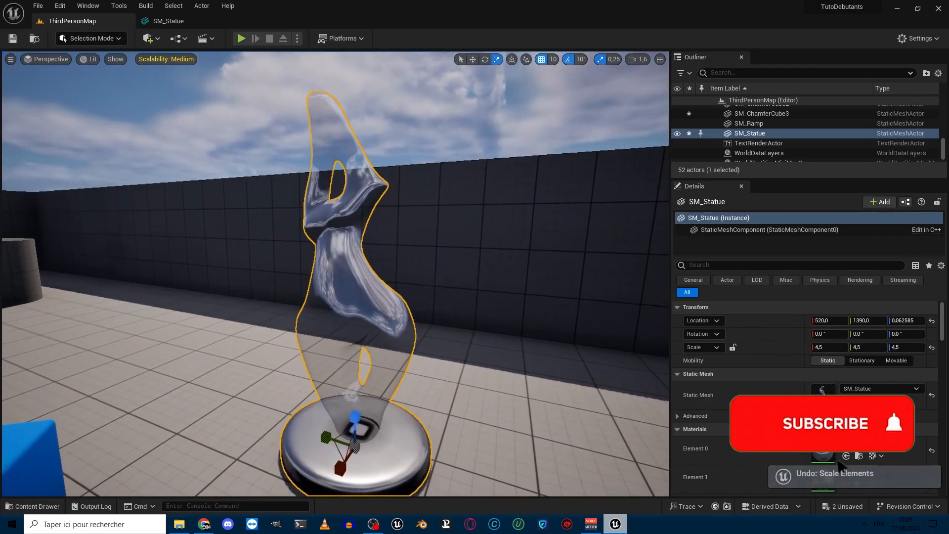
# Open the mesh SKM_Manny_Simple of one of the level's floating mannequins for editing and switch to its SK_Mannequin skeleton
pyautogui.moveTo(370, 399); pyautogui.dragTo(307, 220, button='right')
pyautogui.moveTo(380, 232); pyautogui.dragTo(410, 309, button='right')
pyautogui.click(391, 313)
pyautogui.press('f')
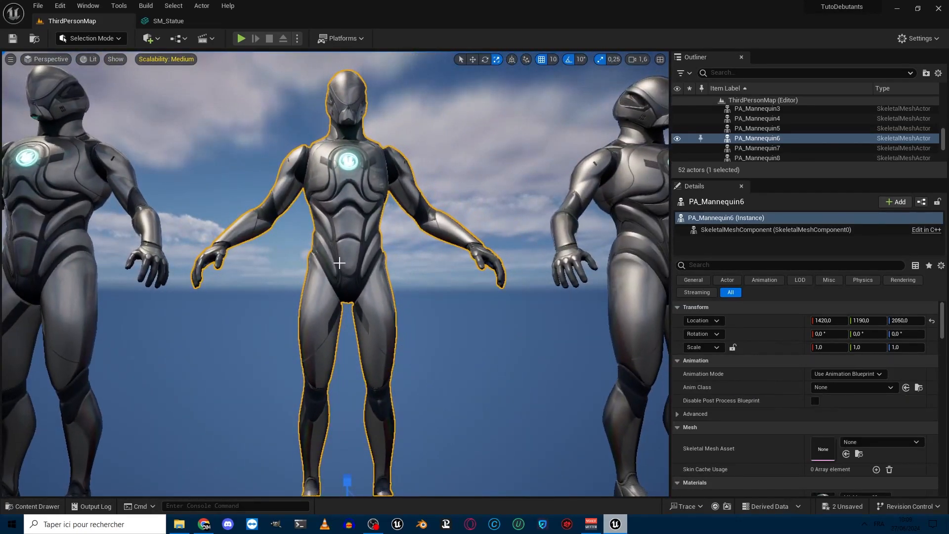
pyautogui.rightClick(372, 220)
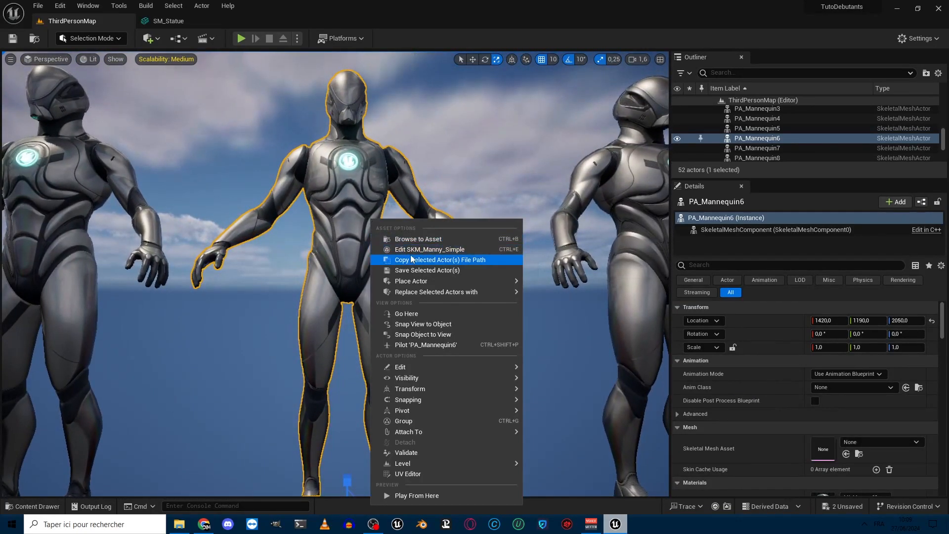
pyautogui.click(414, 250)
pyautogui.click(676, 71)
pyautogui.moveTo(403, 44); pyautogui.dragTo(443, 5)
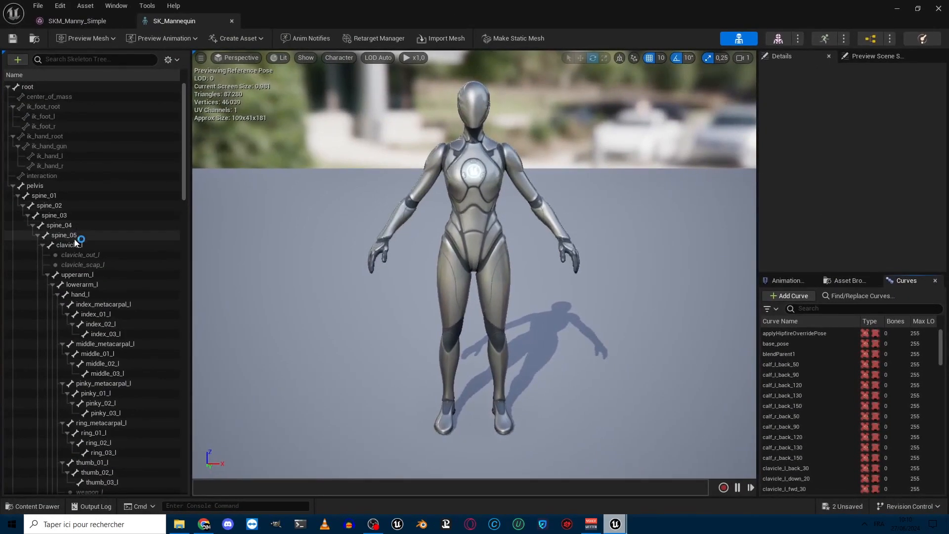
# Rotate the spine_05 bone to -10° on its Y axis
pyautogui.click(149, 235)
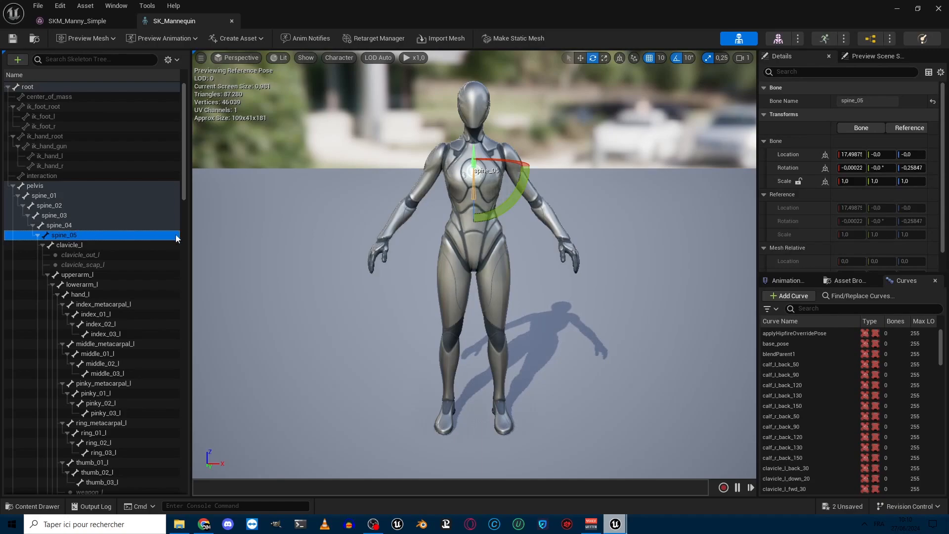
pyautogui.moveTo(524, 184); pyautogui.dragTo(400, 257)
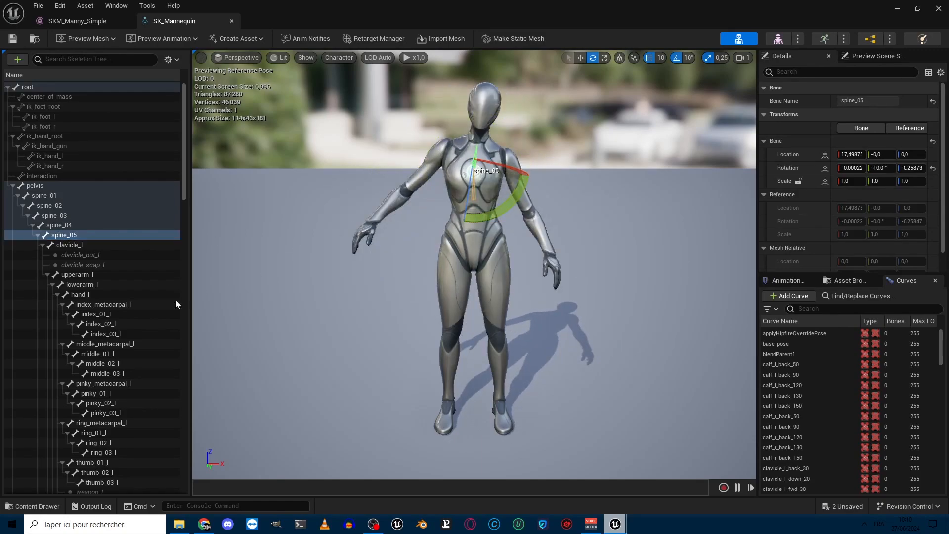
# Rotate the index_metacarpal_l bone to about 12.5°, -13.6° and 33.2°, and look over the resulting pose
pyautogui.click(99, 306)
pyautogui.moveTo(587, 280)
pyautogui.mouseDown()
pyautogui.moveTo(569, 312)
pyautogui.moveTo(595, 272)
pyautogui.mouseUp()
pyautogui.press('w')
pyautogui.moveTo(517, 342); pyautogui.dragTo(576, 373, button='right')
pyautogui.scroll(-1, 526, 341)
pyautogui.press('w')
pyautogui.scroll(-1, 575, 373)
pyautogui.moveTo(389, 247); pyautogui.dragTo(396, 227)
pyautogui.press('s')
pyautogui.moveTo(377, 282); pyautogui.dragTo(348, 230, button='right')
pyautogui.scroll(1, 377, 281)
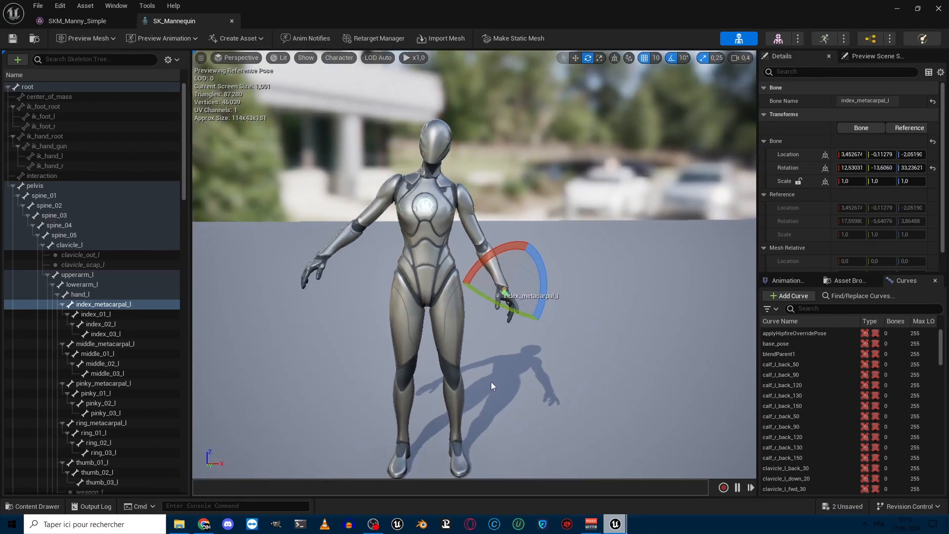
# Display the mannequin in Wireframe view mode and examine its triangles up close and from a distance
pyautogui.press('w')
pyautogui.moveTo(414, 215); pyautogui.dragTo(382, 215, button='right')
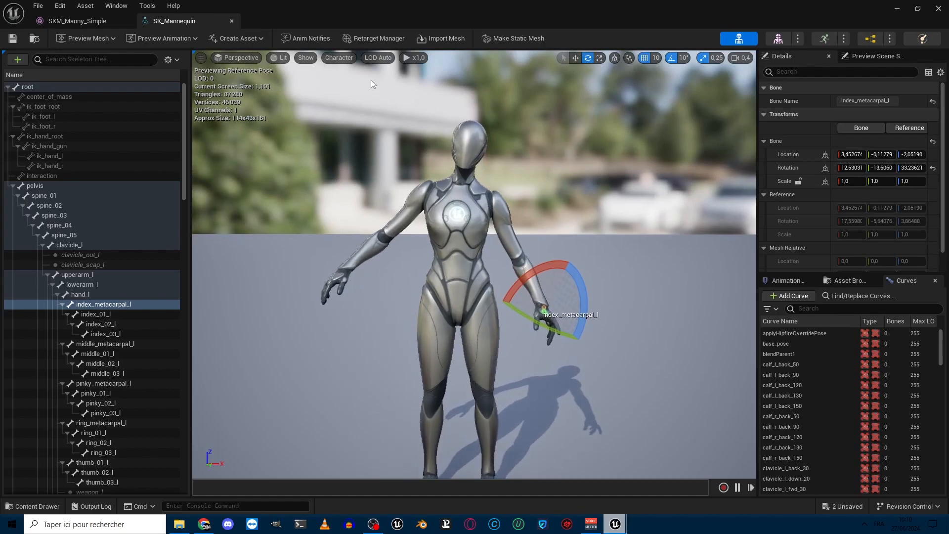
pyautogui.click(238, 58)
pyautogui.click(280, 57)
pyautogui.click(301, 109)
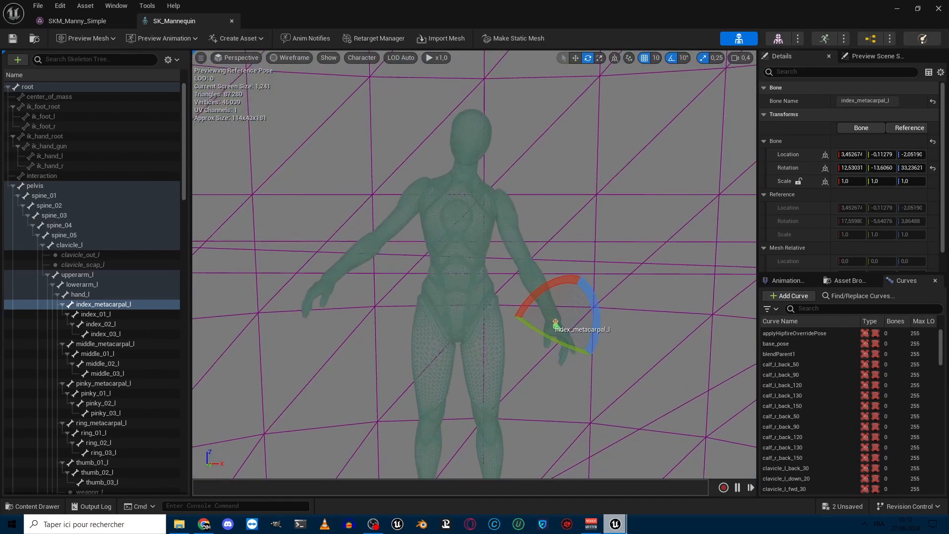
pyautogui.moveTo(302, 109); pyautogui.dragTo(317, 118, button='right')
pyautogui.press('w')
pyautogui.moveTo(390, 193); pyautogui.dragTo(395, 223, button='right')
pyautogui.press('w')
pyautogui.press('s')
pyautogui.moveTo(553, 229)
pyautogui.mouseDown(button='right')
pyautogui.moveTo(536, 227)
pyautogui.moveTo(548, 243)
pyautogui.moveTo(535, 258)
pyautogui.moveTo(517, 250)
pyautogui.mouseUp(button='right')
pyautogui.press('s')
pyautogui.scroll(1, 549, 243)
# Switch the mannequin preview back to Lit view mode
pyautogui.click(277, 57)
pyautogui.click(293, 85)
pyautogui.press('w')
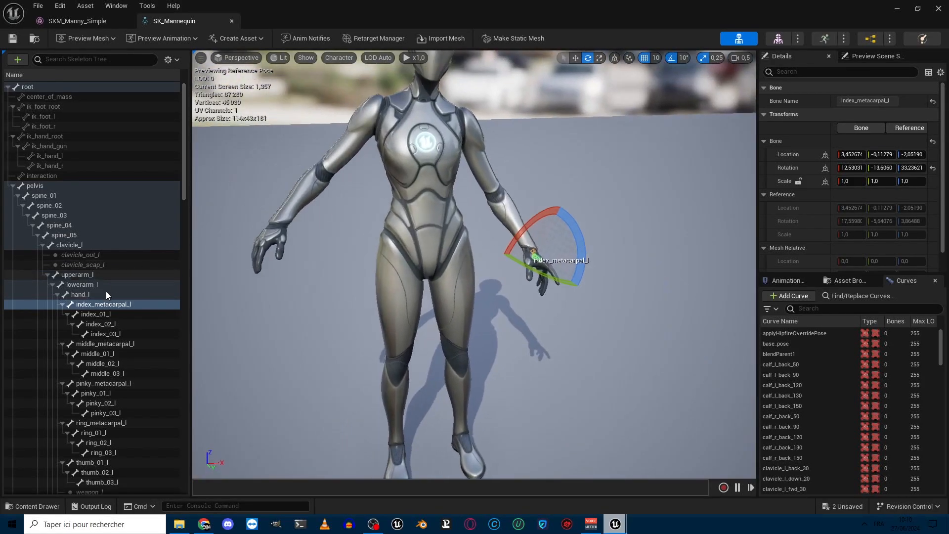
# Try to rotate the middle_metacarpal_l bone of the mannequin's hand
pyautogui.click(110, 344)
pyautogui.moveTo(422, 241); pyautogui.dragTo(413, 187, button='right')
pyautogui.press('w')
pyautogui.moveTo(541, 277)
pyautogui.mouseDown()
pyautogui.moveTo(532, 292)
pyautogui.moveTo(548, 264)
pyautogui.moveTo(540, 280)
pyautogui.mouseUp()
pyautogui.moveTo(466, 271); pyautogui.dragTo(411, 267, button='right')
pyautogui.press('s')
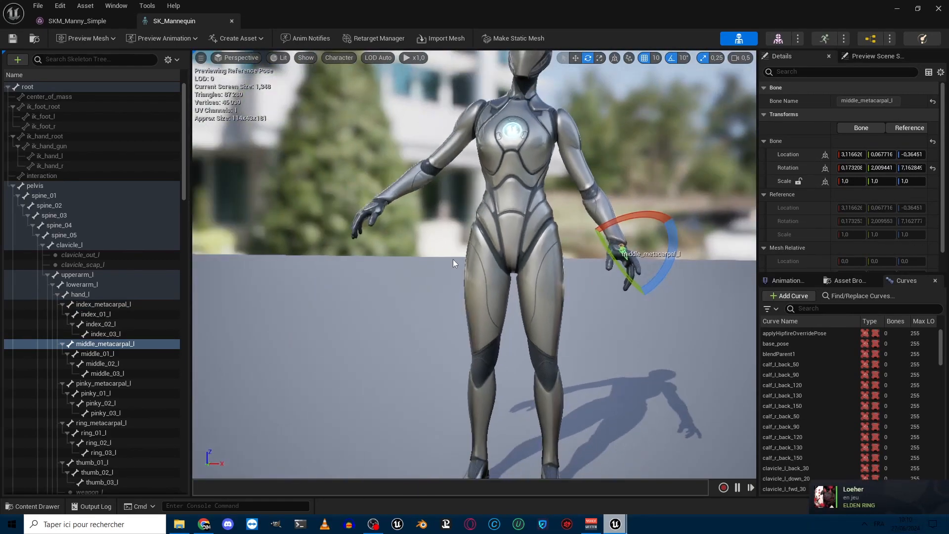
# Close the skeleton and skeletal mesh editors, and play the level around the statue before stopping the session
pyautogui.click(231, 21)
pyautogui.click(126, 21)
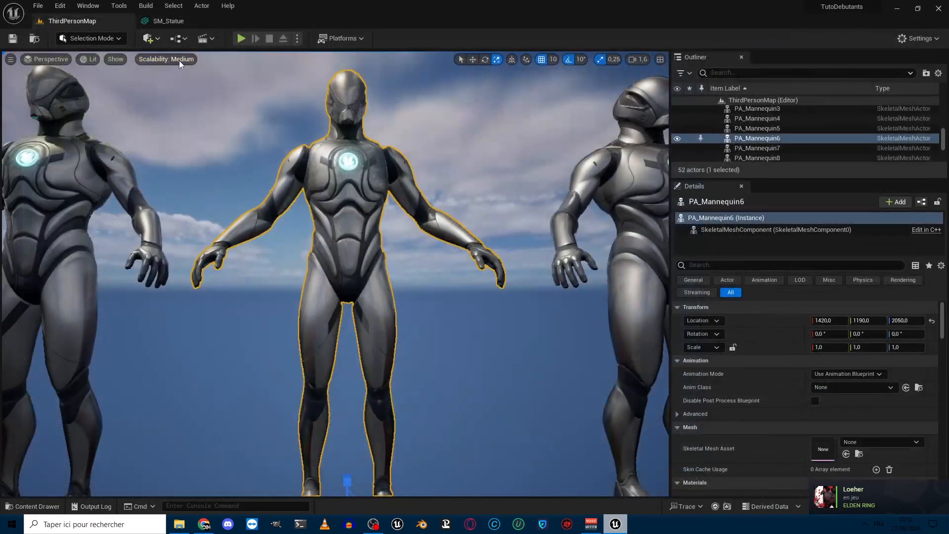
pyautogui.click(332, 170)
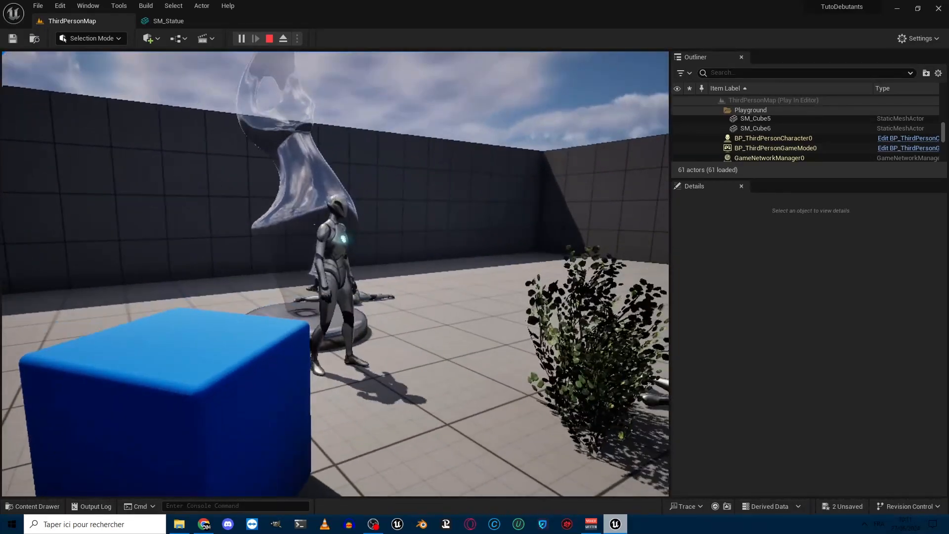
pyautogui.press('Escape')
# Select the statue, filter its properties by "phy" and enable Simulate Physics
pyautogui.click(321, 204)
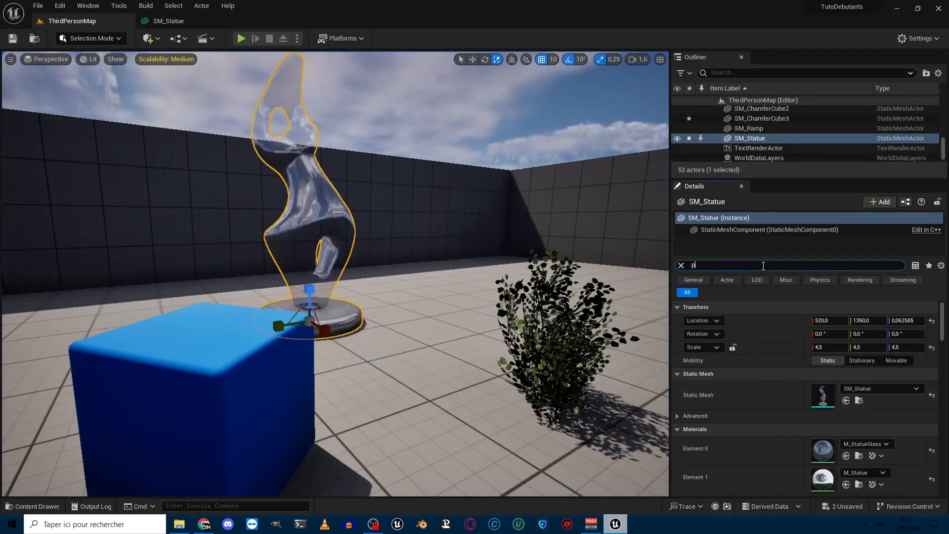
pyautogui.click(815, 320)
# Play the level, run the character past the statue, the fallen mannequins and the bush, and stop the session
pyautogui.click(241, 39)
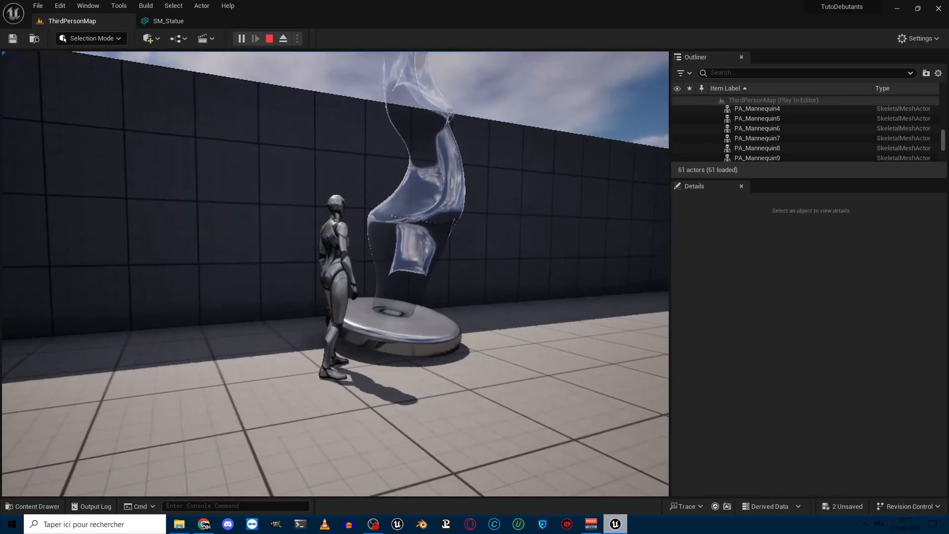
pyautogui.press('w')
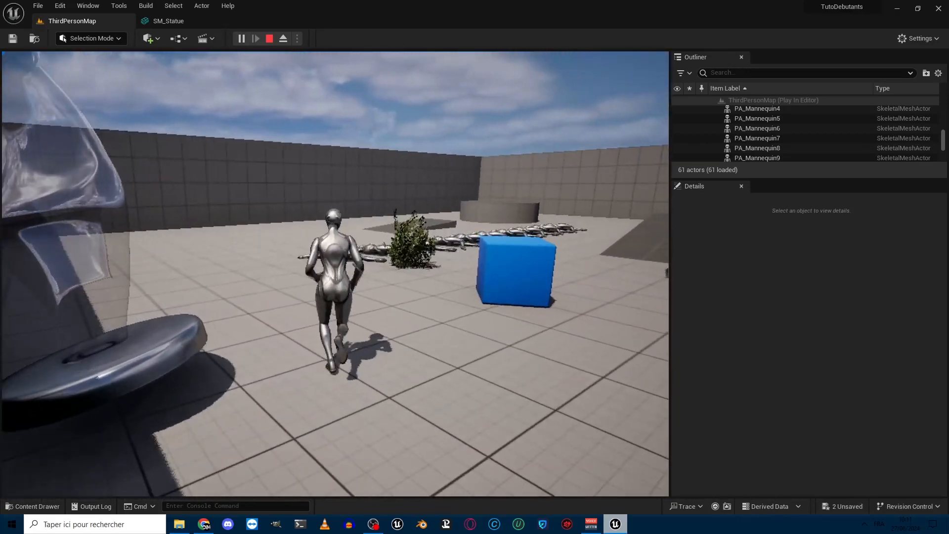
pyautogui.press('w')
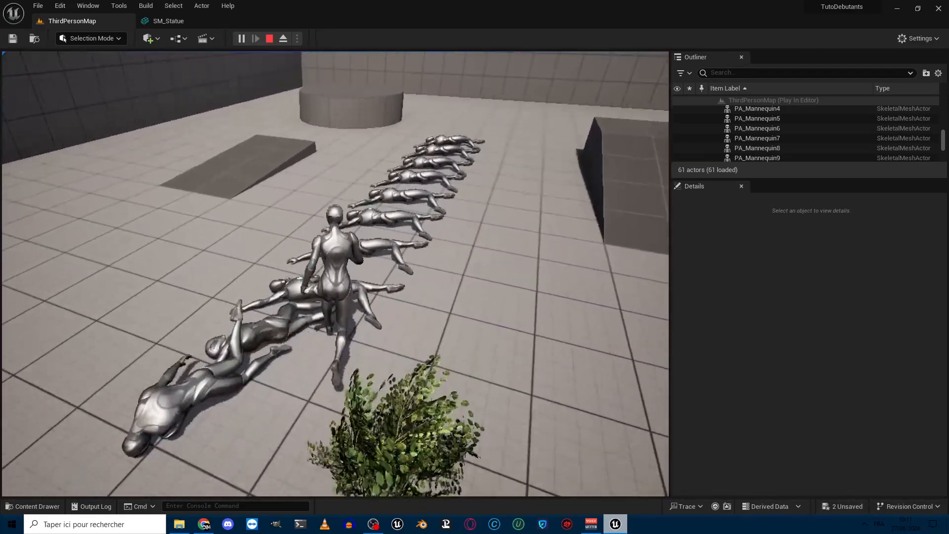
pyautogui.press('w')
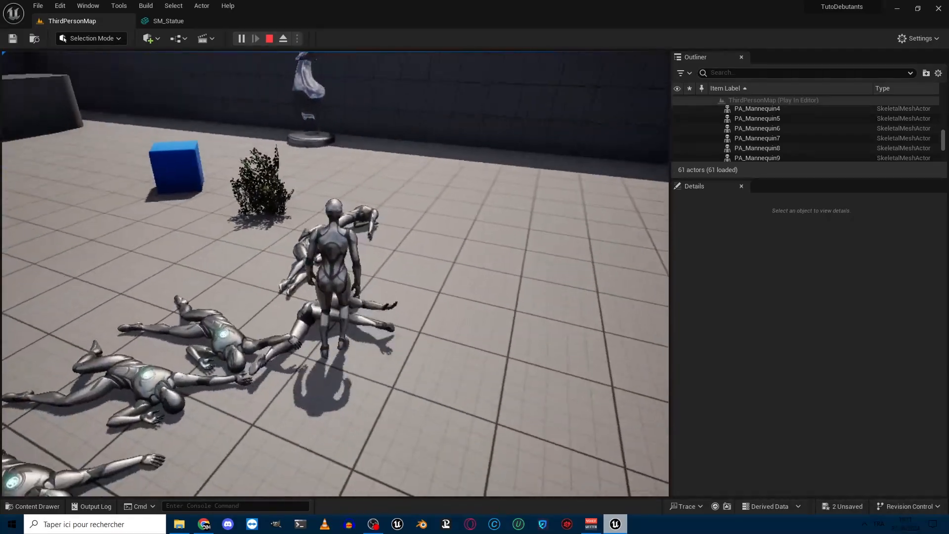
pyautogui.press('w')
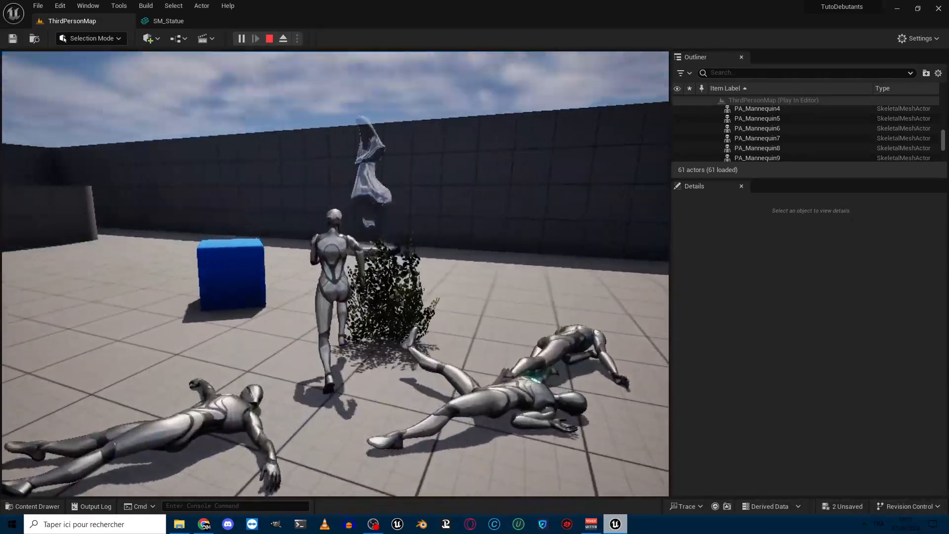
pyautogui.press('w')
pyautogui.press('Escape')
# Select the bush in the level and open its SM_Bush mesh for editing, with the foliage viewed up close
pyautogui.press('w')
pyautogui.moveTo(365, 277); pyautogui.dragTo(435, 321, button='right')
pyautogui.click(380, 287)
pyautogui.press('w')
pyautogui.moveTo(350, 300); pyautogui.dragTo(415, 277, button='right')
pyautogui.press('s')
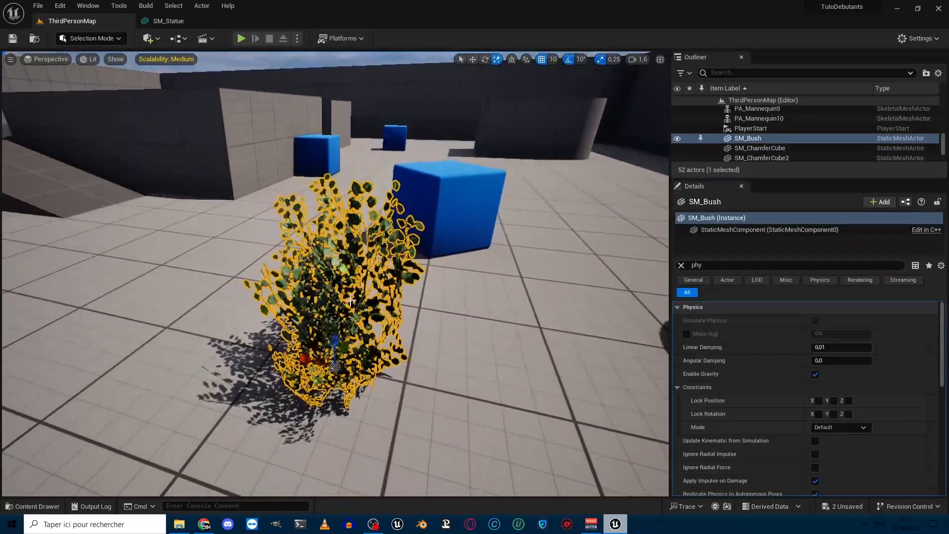
pyautogui.rightClick(324, 229)
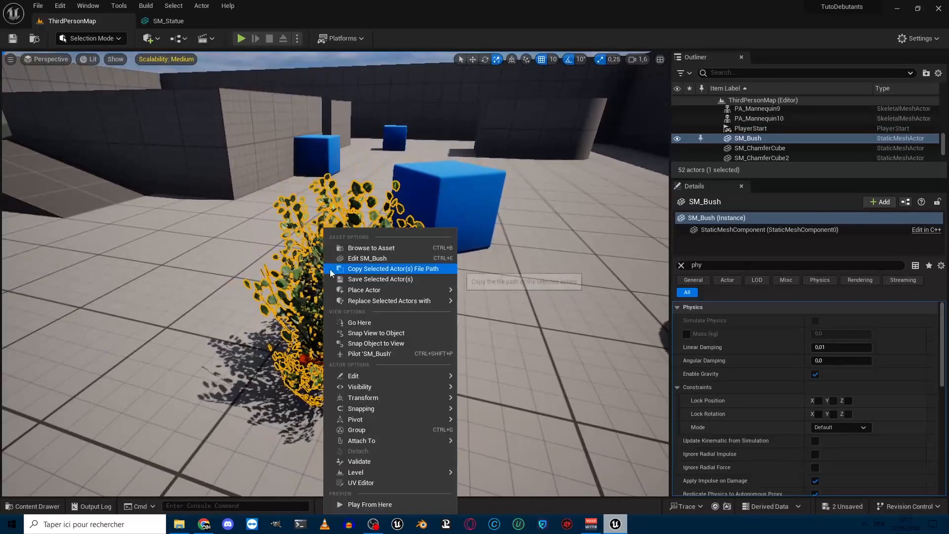
pyautogui.click(386, 258)
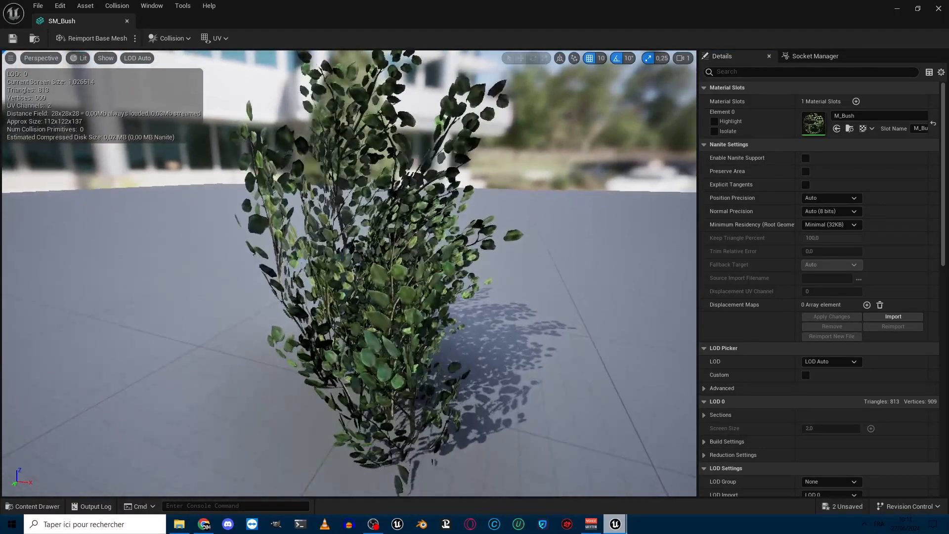
pyautogui.scroll(2, 380, 262)
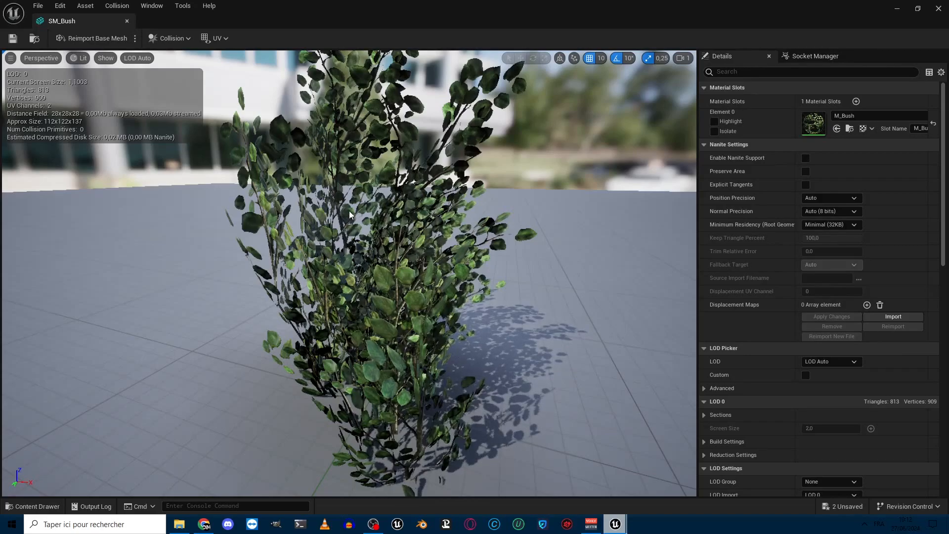
# Display the SM_Bush mesh in Unlit and then Wireframe view mode, and examine the foliage's triangle structure from several distances and angles
pyautogui.click(104, 58)
pyautogui.click(78, 57)
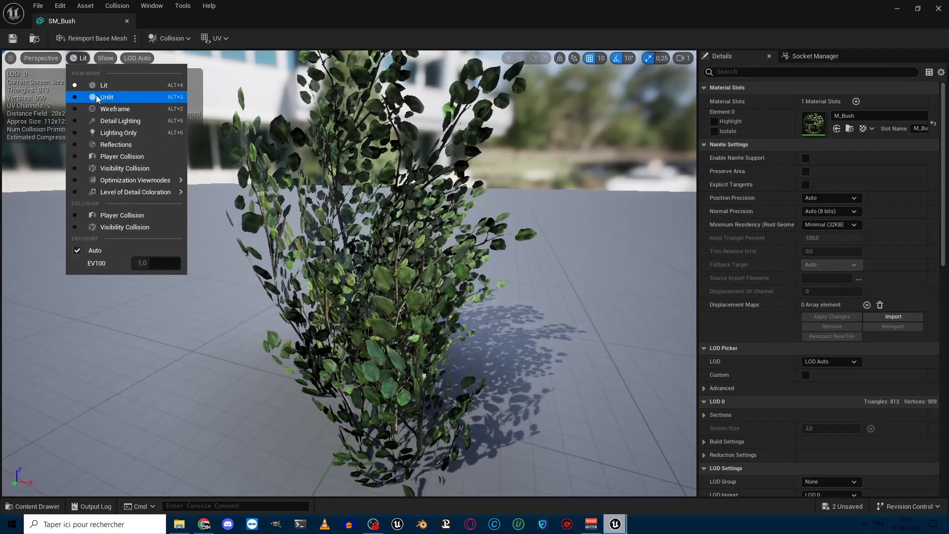
pyautogui.click(97, 96)
pyautogui.click(90, 59)
pyautogui.click(111, 108)
pyautogui.moveTo(297, 222); pyautogui.dragTo(277, 198, button='right')
pyautogui.press('s')
pyautogui.moveTo(473, 283); pyautogui.dragTo(351, 272, button='right')
pyautogui.press('d')
pyautogui.scroll(-4, 473, 283)
pyautogui.press('w')
pyautogui.moveTo(473, 277)
pyautogui.mouseDown(button='right')
pyautogui.moveTo(487, 270)
pyautogui.moveTo(470, 254)
pyautogui.moveTo(463, 289)
pyautogui.mouseUp(button='right')
pyautogui.press('w')
pyautogui.press('s')
# Compare the bush in Unlit view mode, then return to Lit and examine the shading of its leaves
pyautogui.click(92, 59)
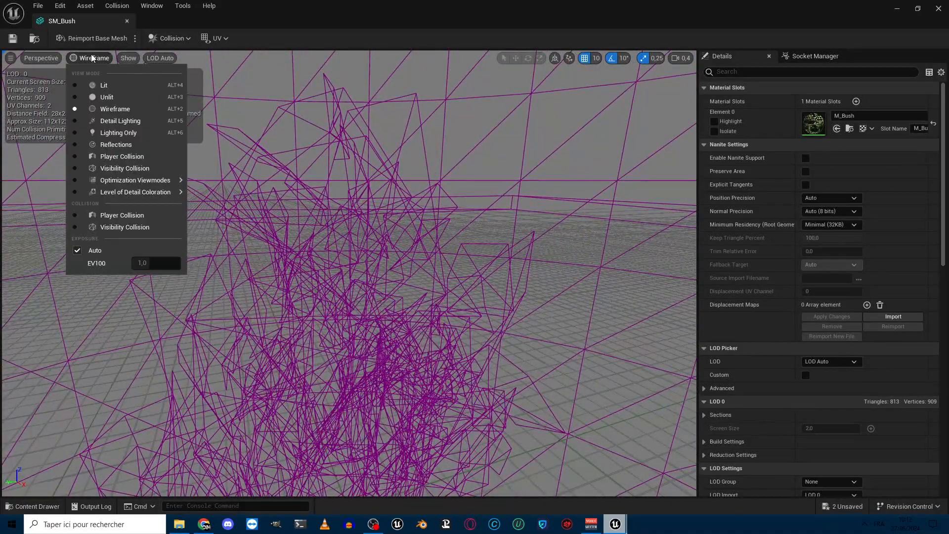
pyautogui.click(107, 97)
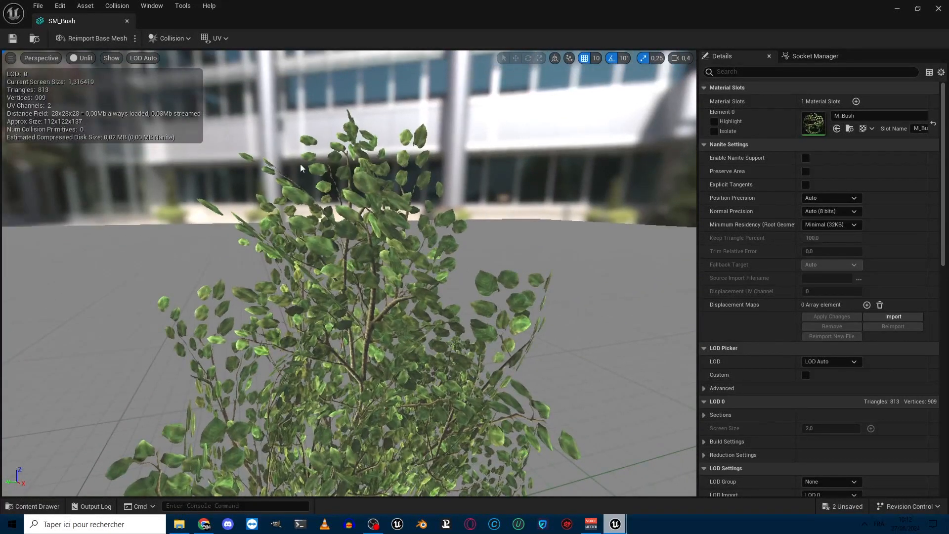
pyautogui.click(82, 58)
pyautogui.click(97, 82)
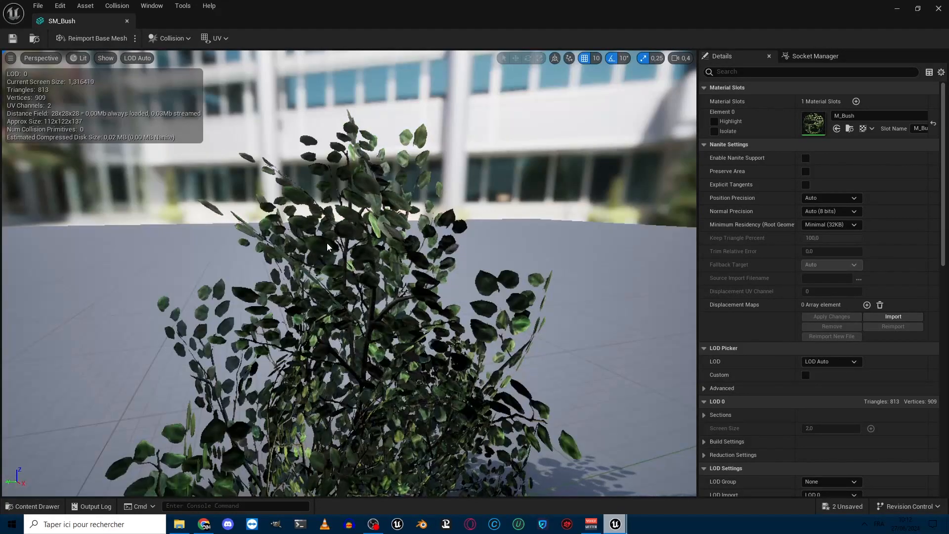
pyautogui.moveTo(354, 244); pyautogui.dragTo(357, 269, button='right')
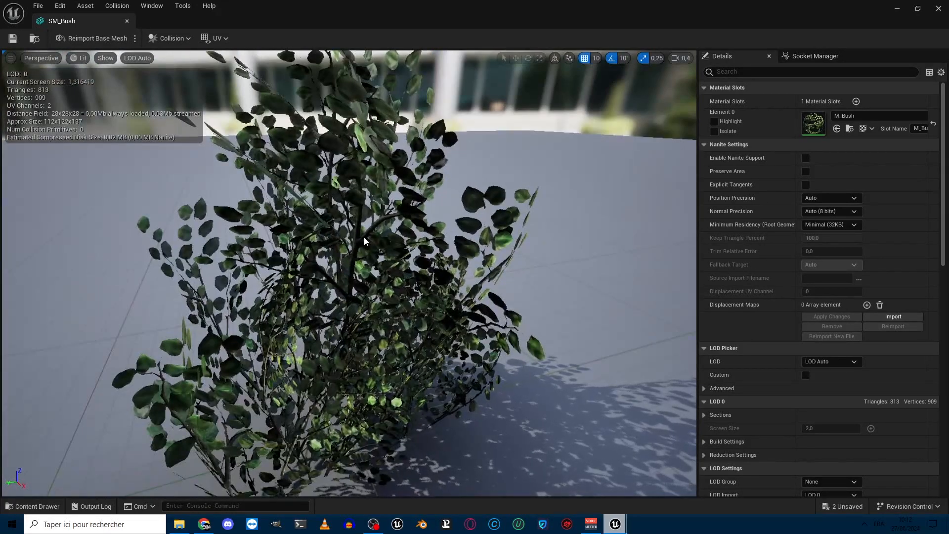
pyautogui.moveTo(347, 107); pyautogui.dragTo(351, 80, button='right')
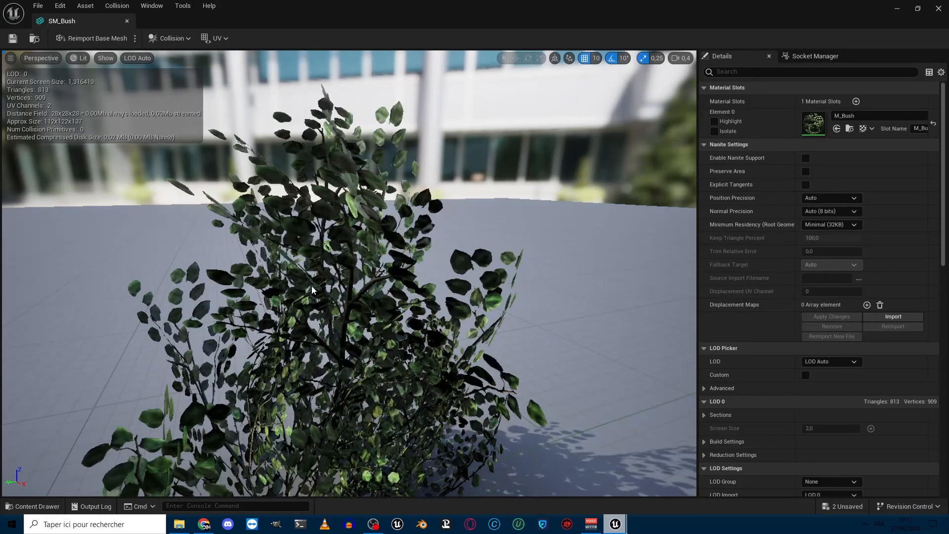
# Close the SM_Bush mesh editor and select the statue in the level
pyautogui.click(127, 21)
pyautogui.press('s')
pyautogui.moveTo(336, 274); pyautogui.dragTo(262, 259, button='right')
pyautogui.press('d')
pyautogui.click(364, 276)
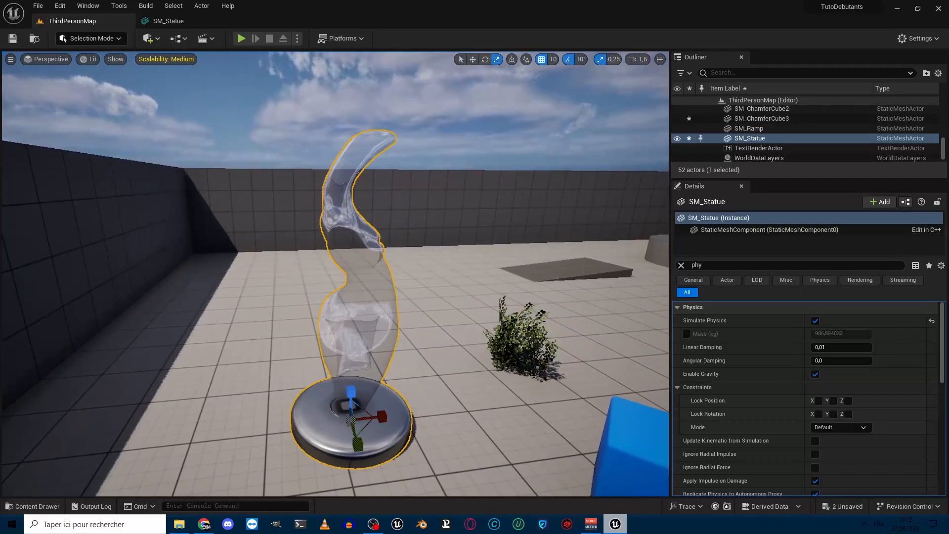
# Select the sky sphere behind the statue and examine the statue, bush and surrounding walls from different sides
pyautogui.moveTo(385, 286); pyautogui.dragTo(432, 197, button='right')
pyautogui.click(419, 149)
pyautogui.moveTo(422, 267); pyautogui.dragTo(306, 289, button='right')
pyautogui.click(406, 265)
pyautogui.press('d')
pyautogui.press('w')
pyautogui.moveTo(410, 230); pyautogui.dragTo(388, 228, button='right')
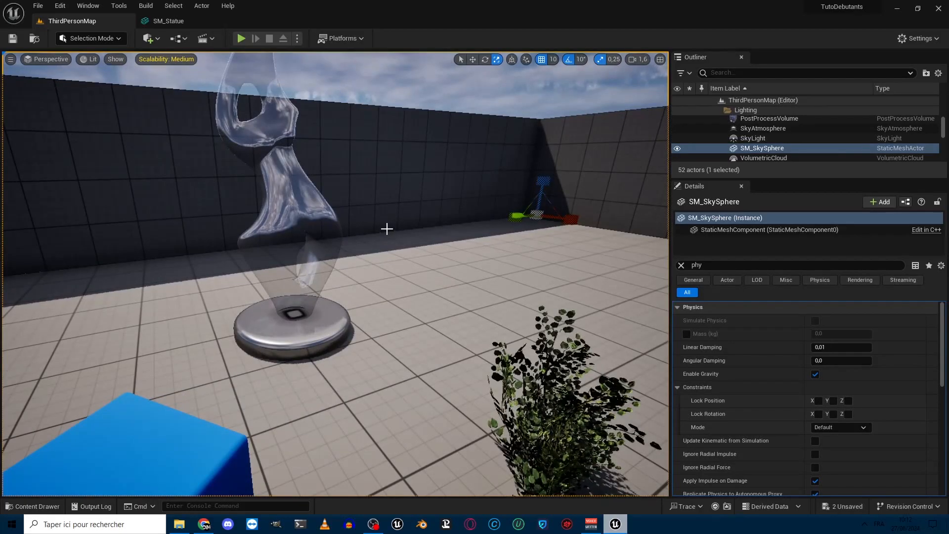
pyautogui.moveTo(429, 121)
pyautogui.mouseDown(button='right')
pyautogui.moveTo(460, 121)
pyautogui.moveTo(408, 122)
pyautogui.moveTo(418, 112)
pyautogui.mouseUp(button='right')
pyautogui.press('s')
pyautogui.press('w')
# Select the statue, try scaling it along its vertical axis, and undo the scaling
pyautogui.click(382, 286)
pyautogui.press('w')
pyautogui.moveTo(382, 286); pyautogui.dragTo(397, 288, button='right')
pyautogui.press('s')
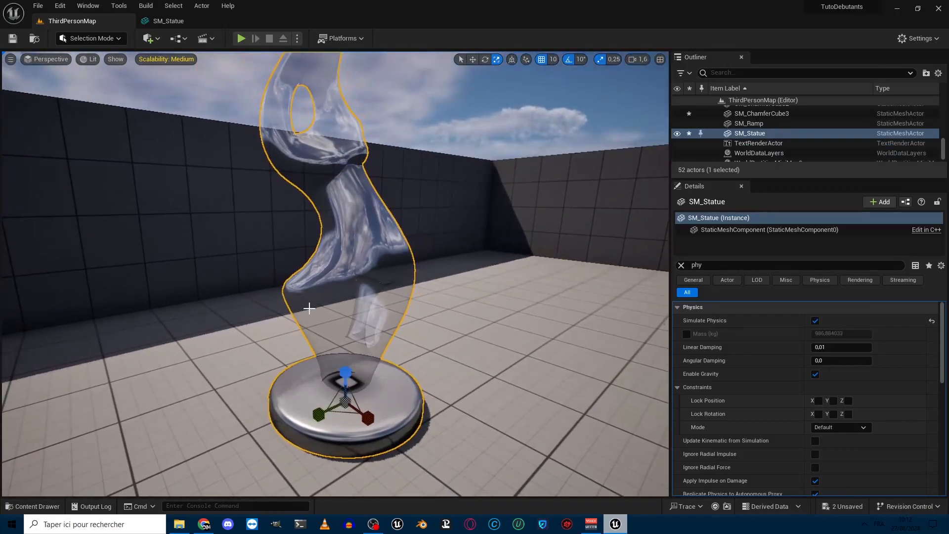
pyautogui.moveTo(346, 372); pyautogui.dragTo(348, 351)
pyautogui.hotkey('ctrl', 'z')
# Examine the row of mannequins up close as examples of skeletal meshes, then look back over the level
pyautogui.moveTo(332, 318)
pyautogui.mouseDown(button='right')
pyautogui.moveTo(341, 361)
pyautogui.moveTo(445, 274)
pyautogui.moveTo(337, 319)
pyautogui.moveTo(346, 320)
pyautogui.moveTo(333, 309)
pyautogui.mouseUp(button='right')
pyautogui.press('s')
pyautogui.press('w')
pyautogui.scroll(-2, 332, 318)
pyautogui.press('w')
pyautogui.scroll(2, 332, 318)
pyautogui.press('w')
pyautogui.scroll(-4, 324, 235)
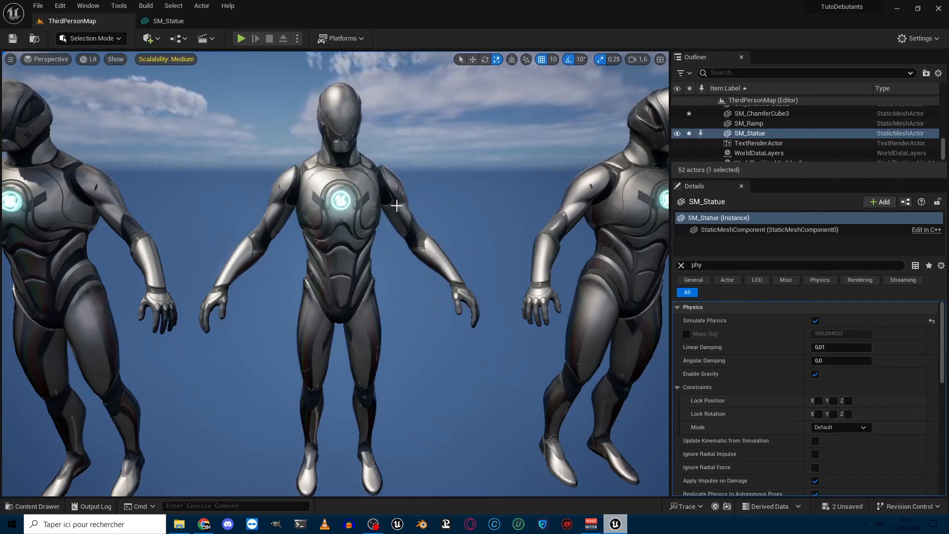
pyautogui.moveTo(347, 228); pyautogui.dragTo(198, 252, button='right')
pyautogui.press('w')
pyautogui.scroll(4, 348, 228)
# Select several static mesh pieces of the level one after another, ending with the quarter cylinder on the far grey block
pyautogui.click(361, 241)
pyautogui.click(240, 196)
pyautogui.click(300, 151)
pyautogui.click(403, 151)
pyautogui.click(424, 154)
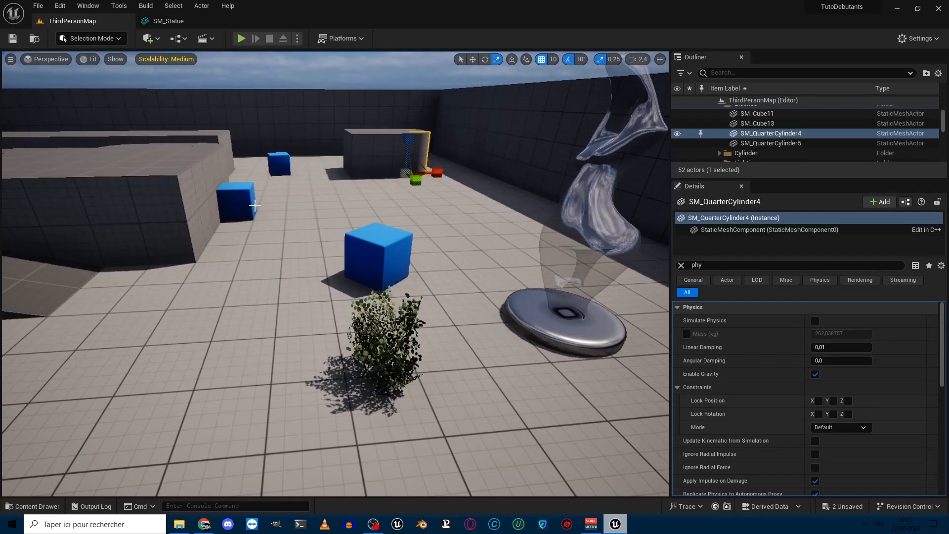
# Select the sky sphere, the far grey block and the two distant blue cubes in turn to point out static meshes
pyautogui.moveTo(263, 229); pyautogui.dragTo(210, 212, button='right')
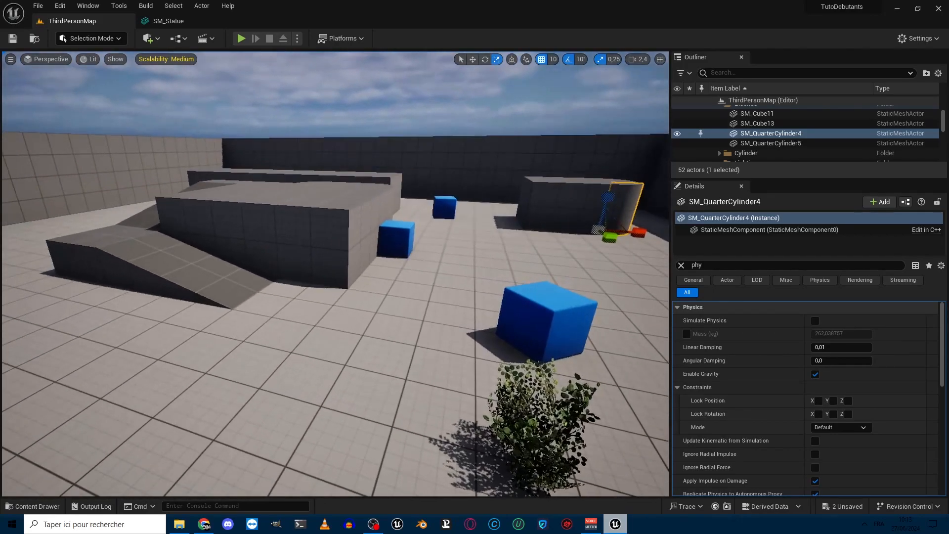
pyautogui.moveTo(310, 216); pyautogui.dragTo(410, 197, button='right')
pyautogui.click(405, 173)
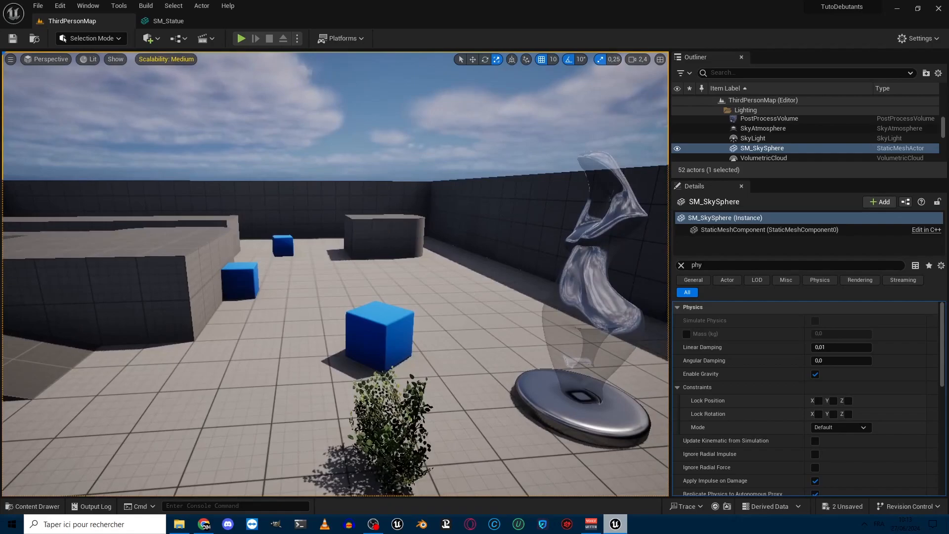
pyautogui.click(385, 236)
pyautogui.click(249, 272)
pyautogui.click(282, 246)
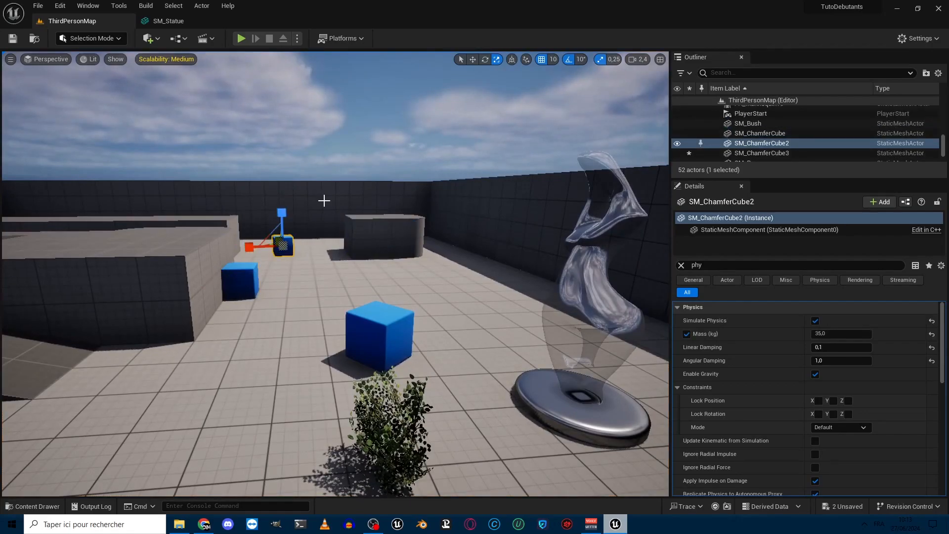
# Select the statue and then the bush in the level, keeping both in view beside the blue cubes
pyautogui.click(324, 200)
pyautogui.click(580, 289)
pyautogui.moveTo(536, 336); pyautogui.dragTo(574, 297, button='right')
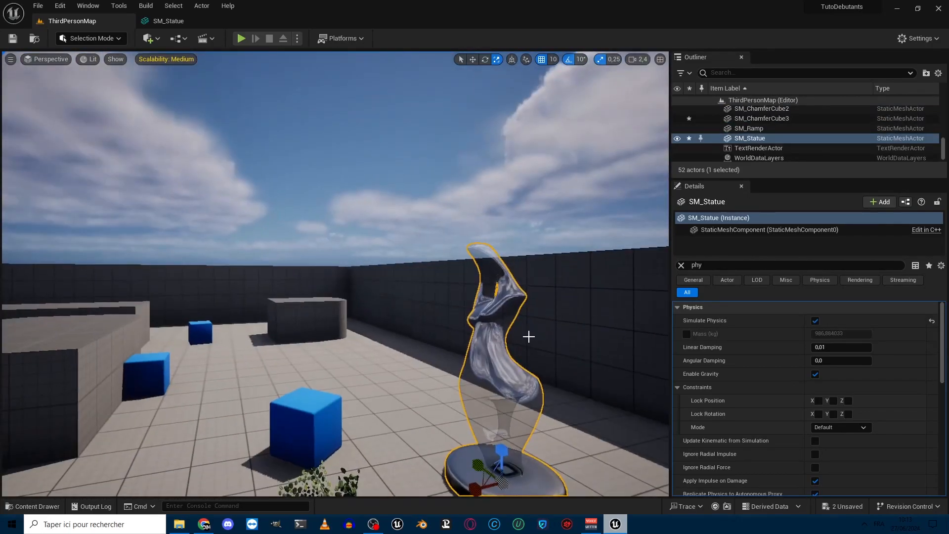
pyautogui.moveTo(510, 362); pyautogui.dragTo(463, 429, button='right')
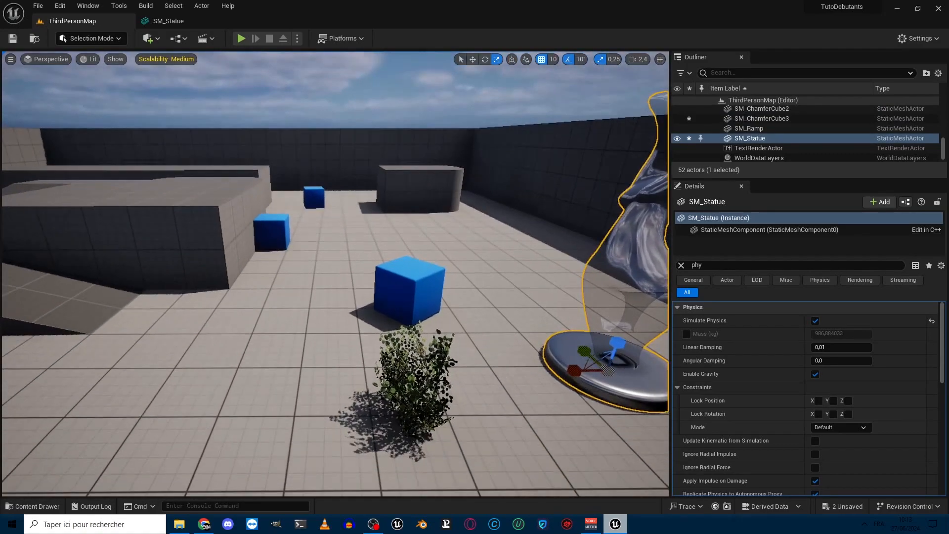
pyautogui.click(406, 350)
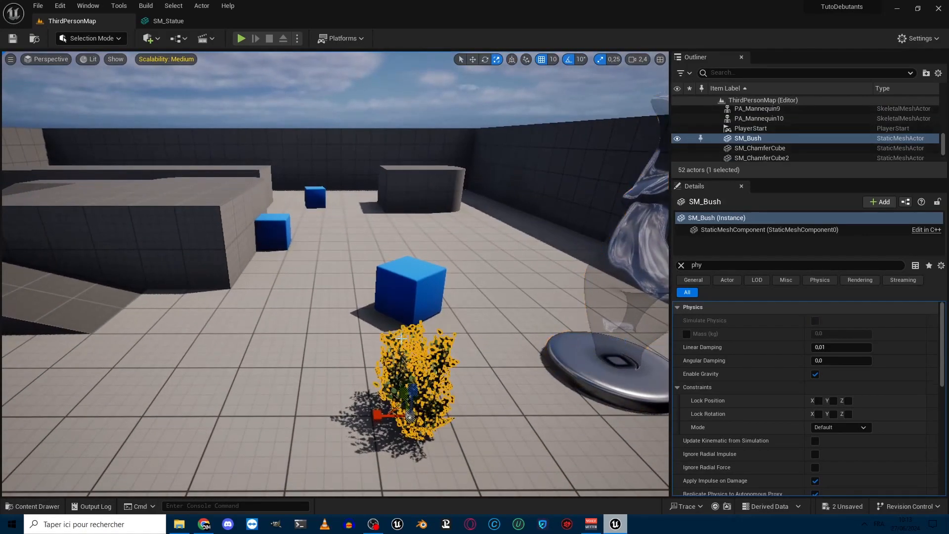
pyautogui.moveTo(401, 339); pyautogui.dragTo(404, 335, button='right')
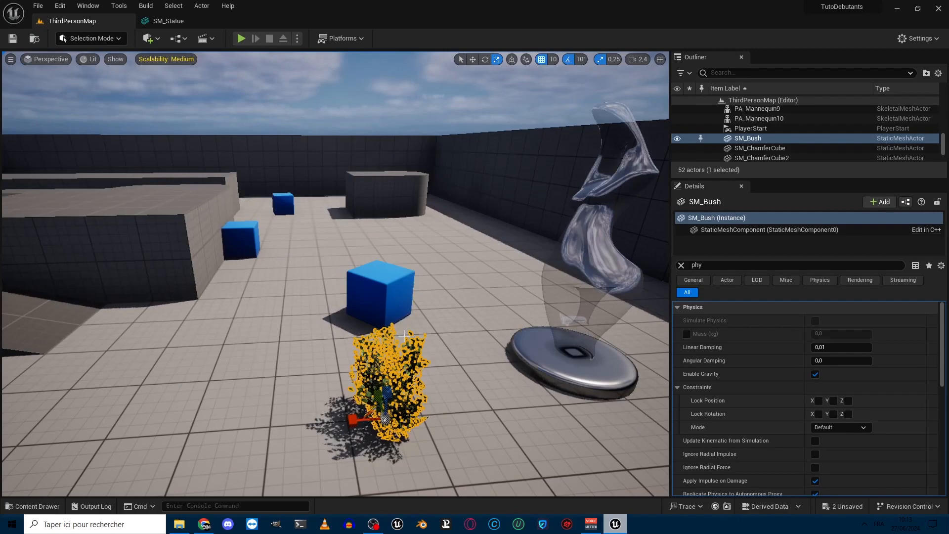